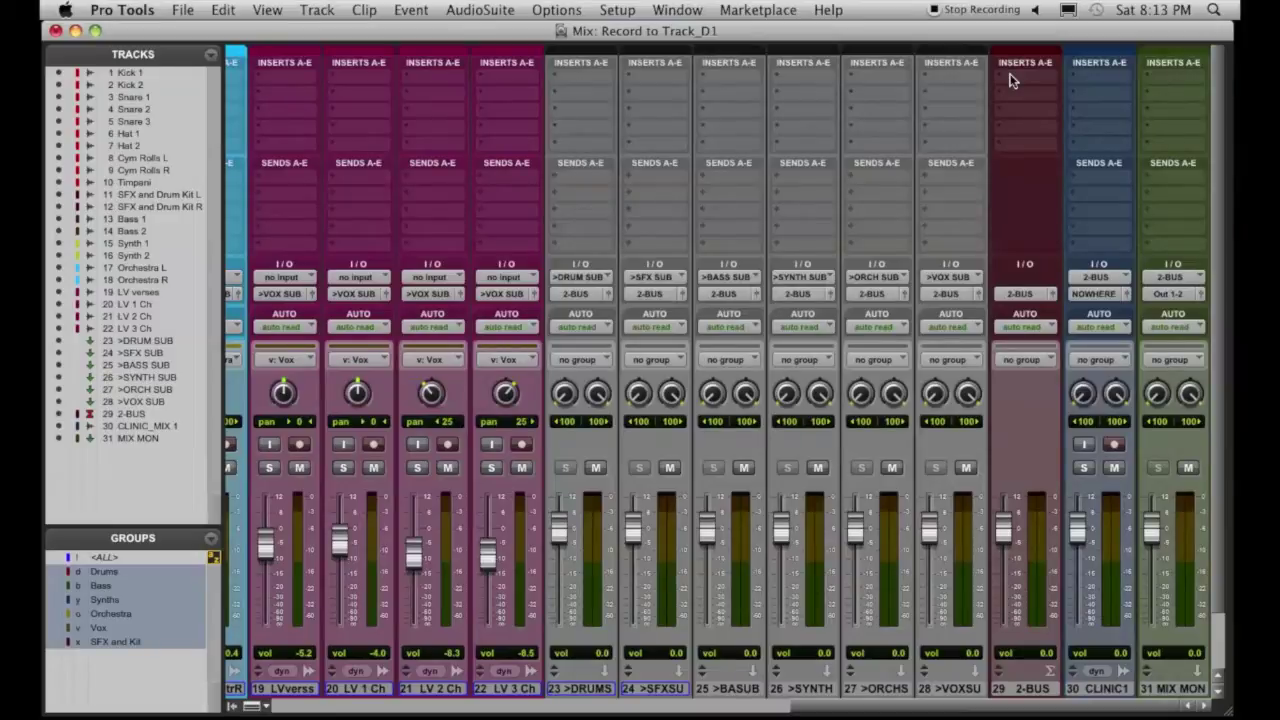
Insert McDSP Analog Channel AC202 on 2-BUS insert A and move its window to the top left
{"action": "left_click", "coordinate": [1010, 80]}
{"action": "mouse_move", "coordinate": [1023, 108]}
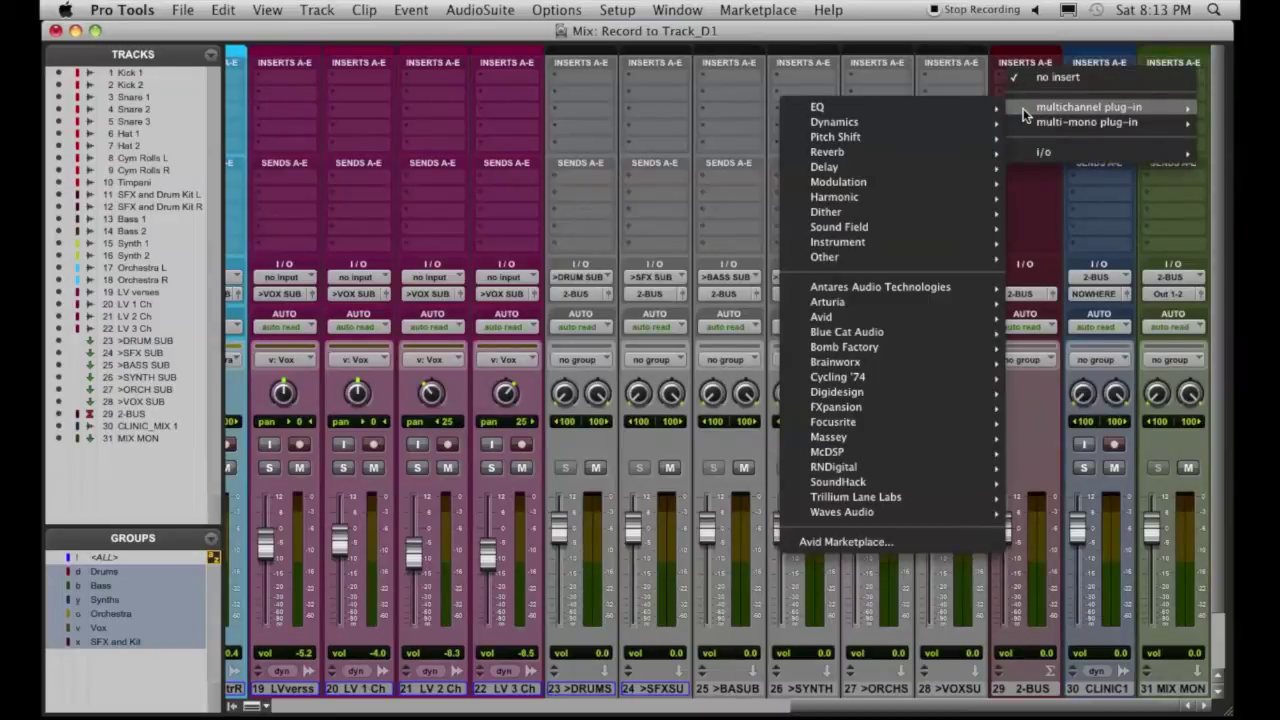
{"action": "mouse_move", "coordinate": [870, 108]}
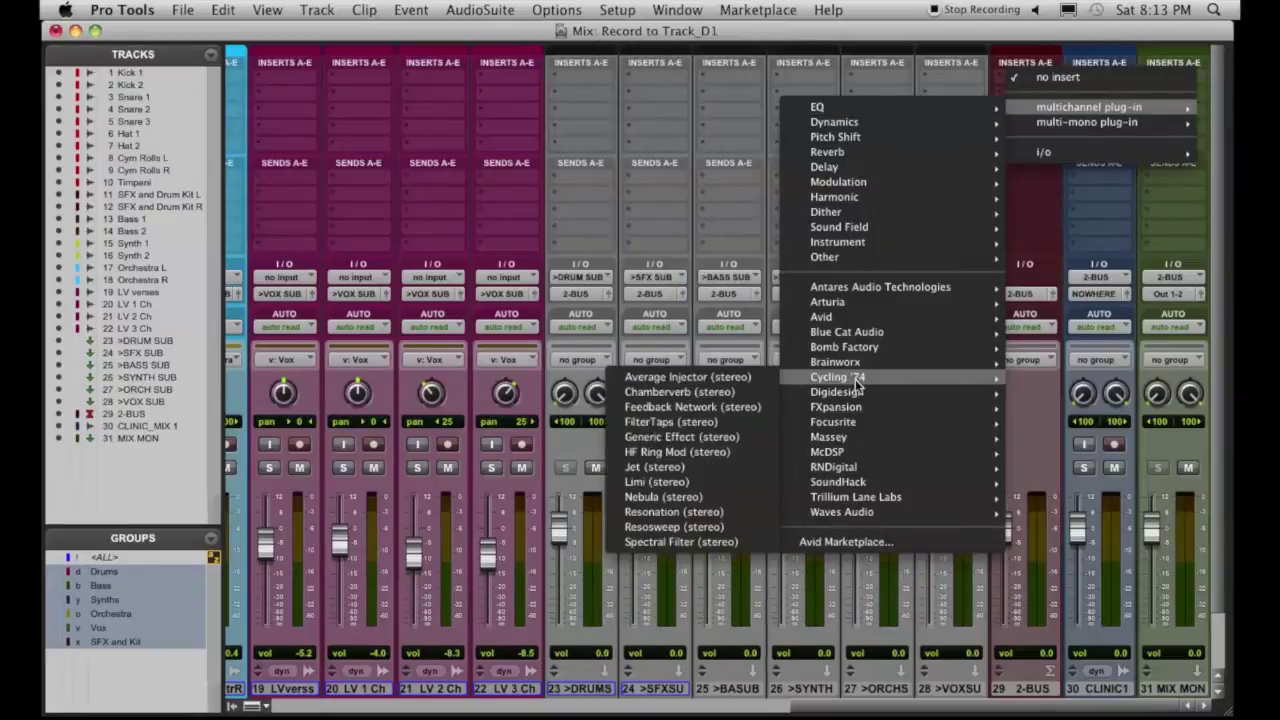
{"action": "mouse_move", "coordinate": [848, 449]}
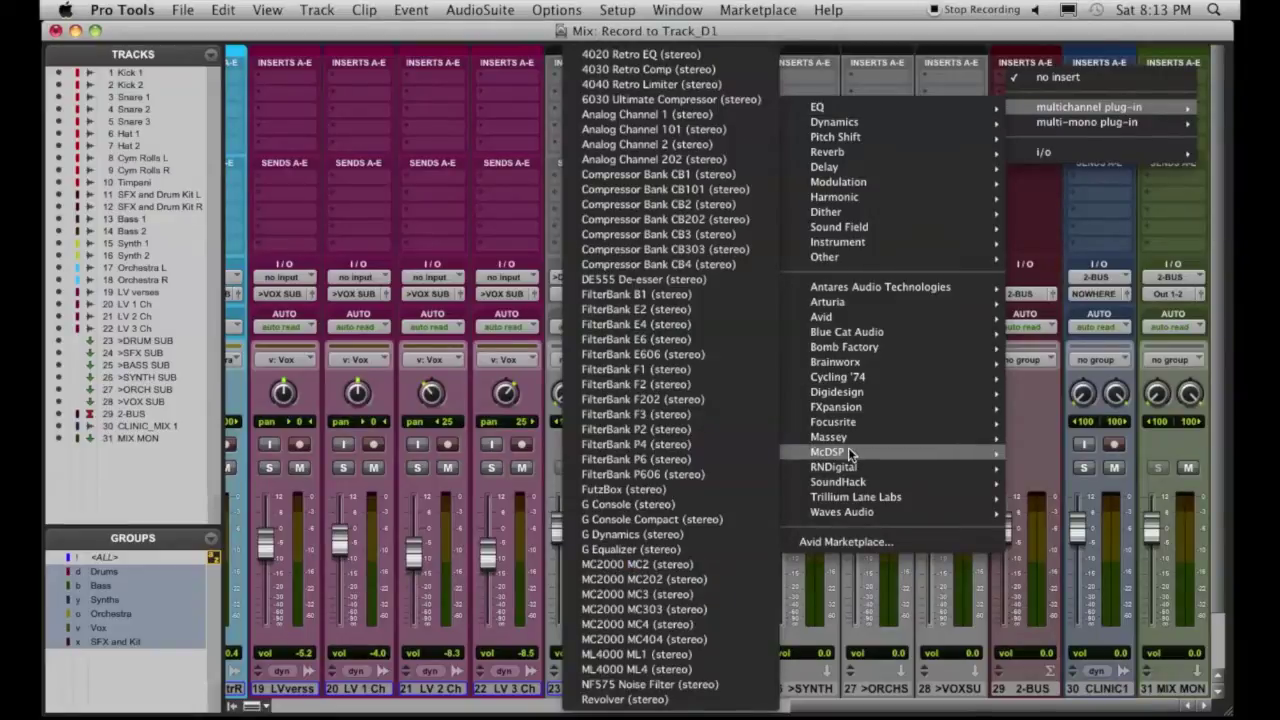
{"action": "left_click", "coordinate": [740, 163]}
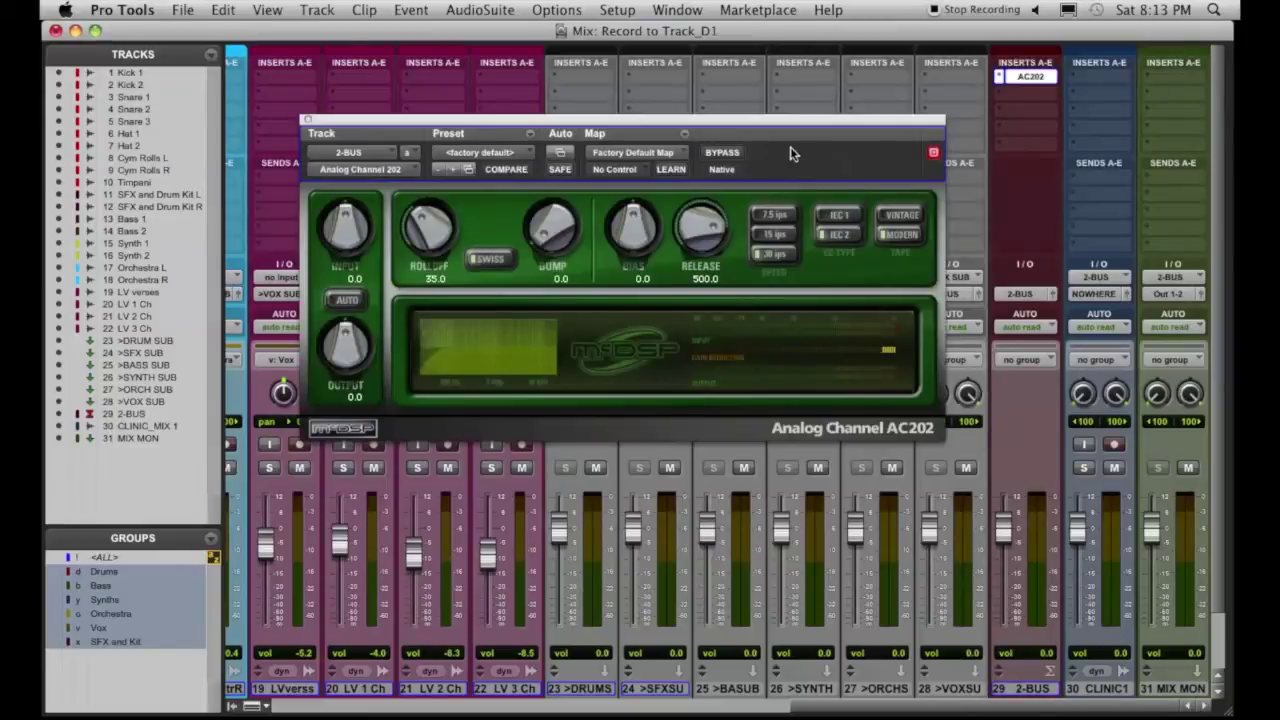
{"action": "left_click_drag", "start_coordinate": [797, 125], "coordinate": [570, 31]}
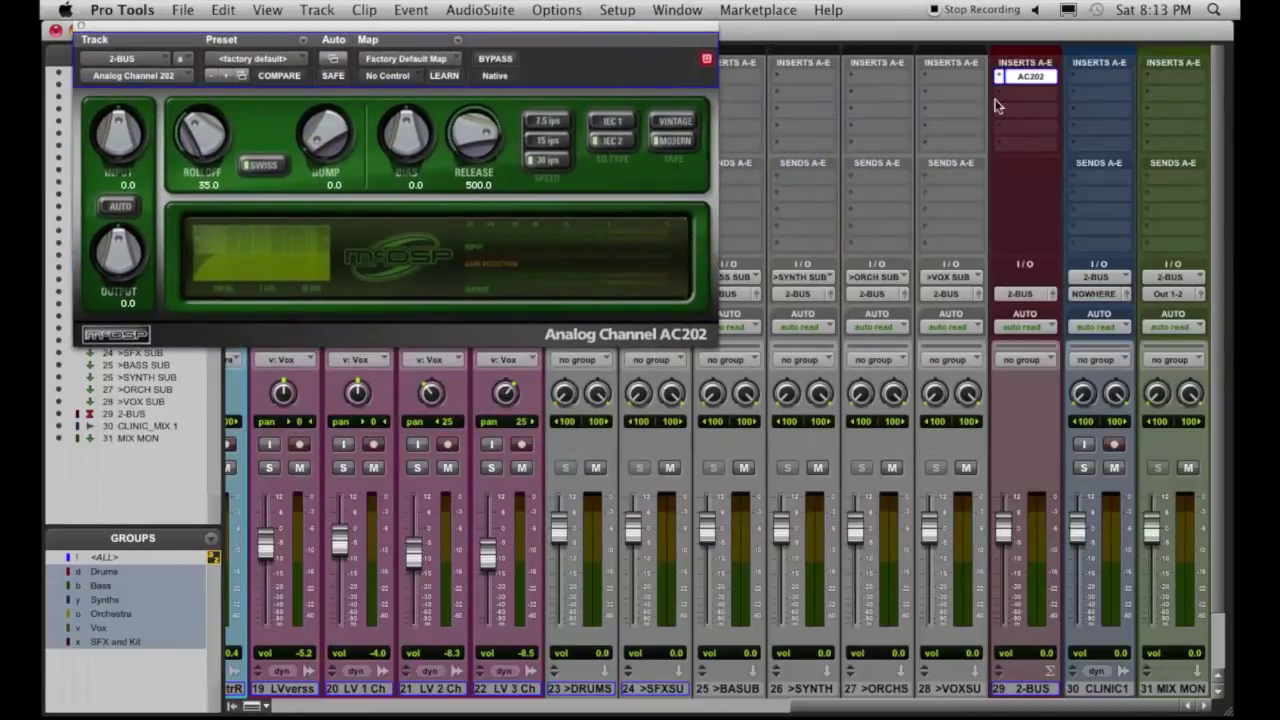
{"action": "left_click", "coordinate": [1042, 95]}
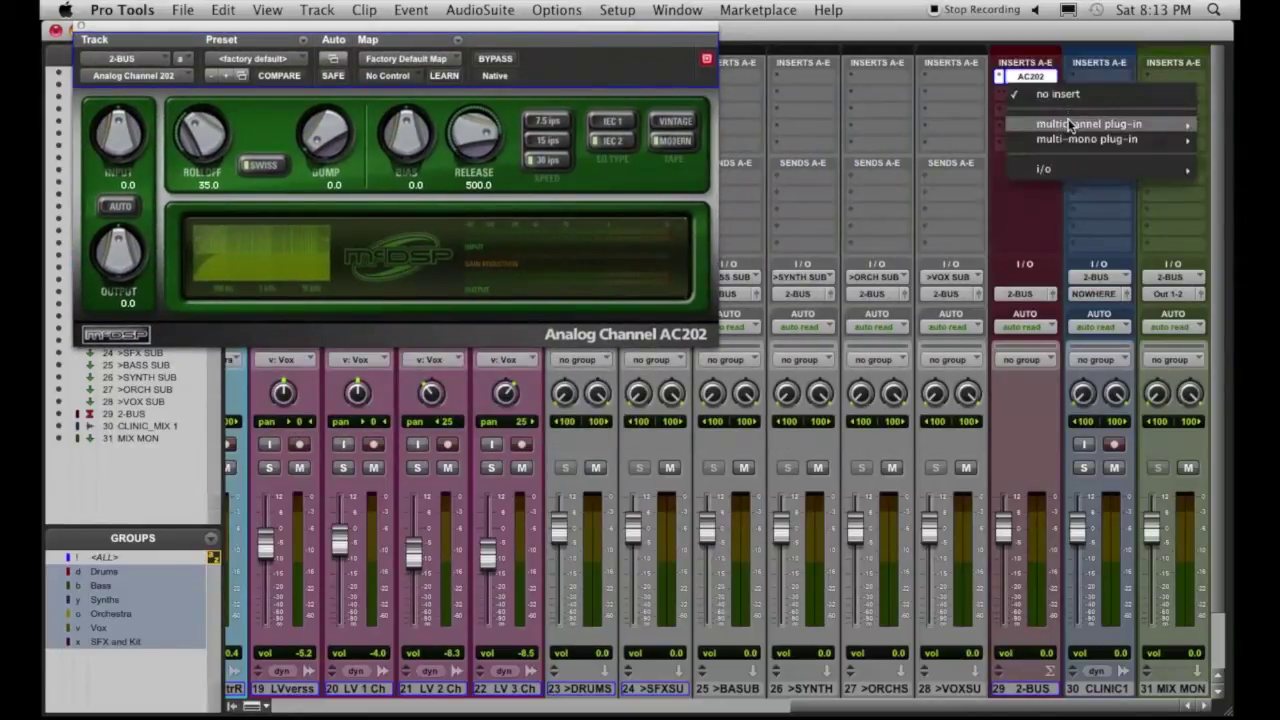
Put FilterBank E606 on 2-BUS insert B and drag its window down below the AC202
{"action": "mouse_move", "coordinate": [1060, 124]}
{"action": "mouse_move", "coordinate": [890, 125]}
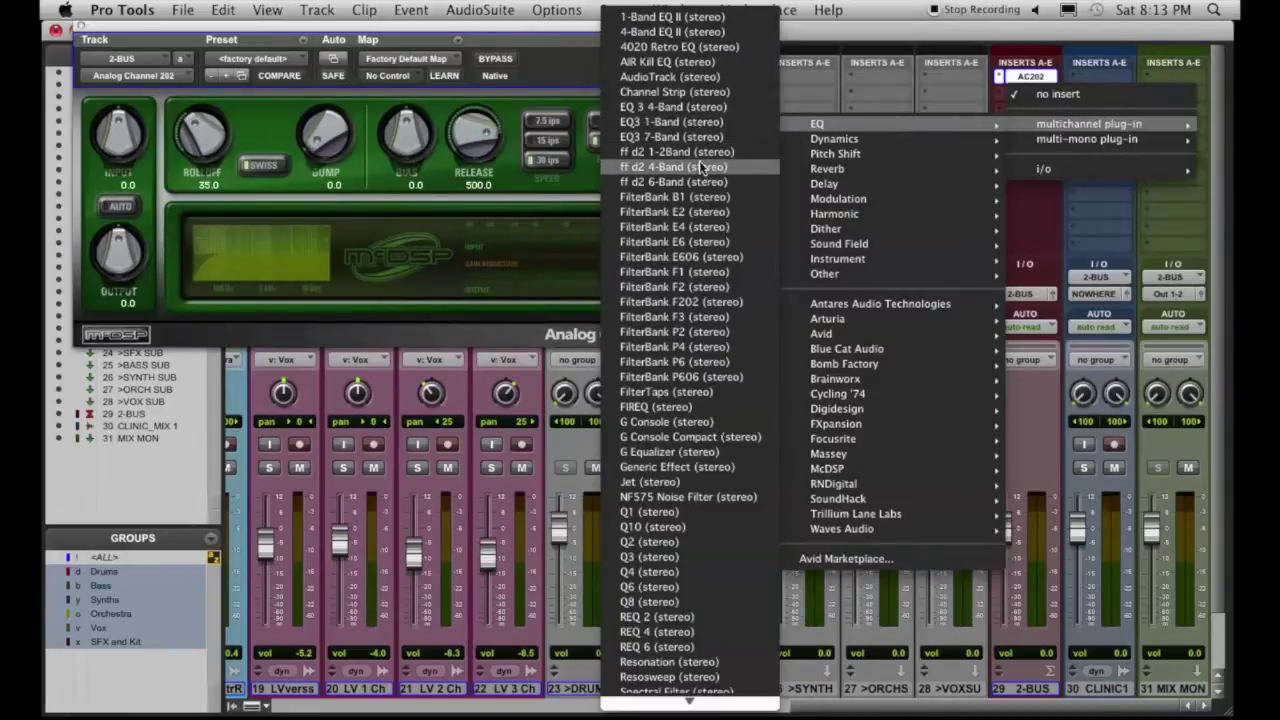
{"action": "left_click", "coordinate": [703, 257]}
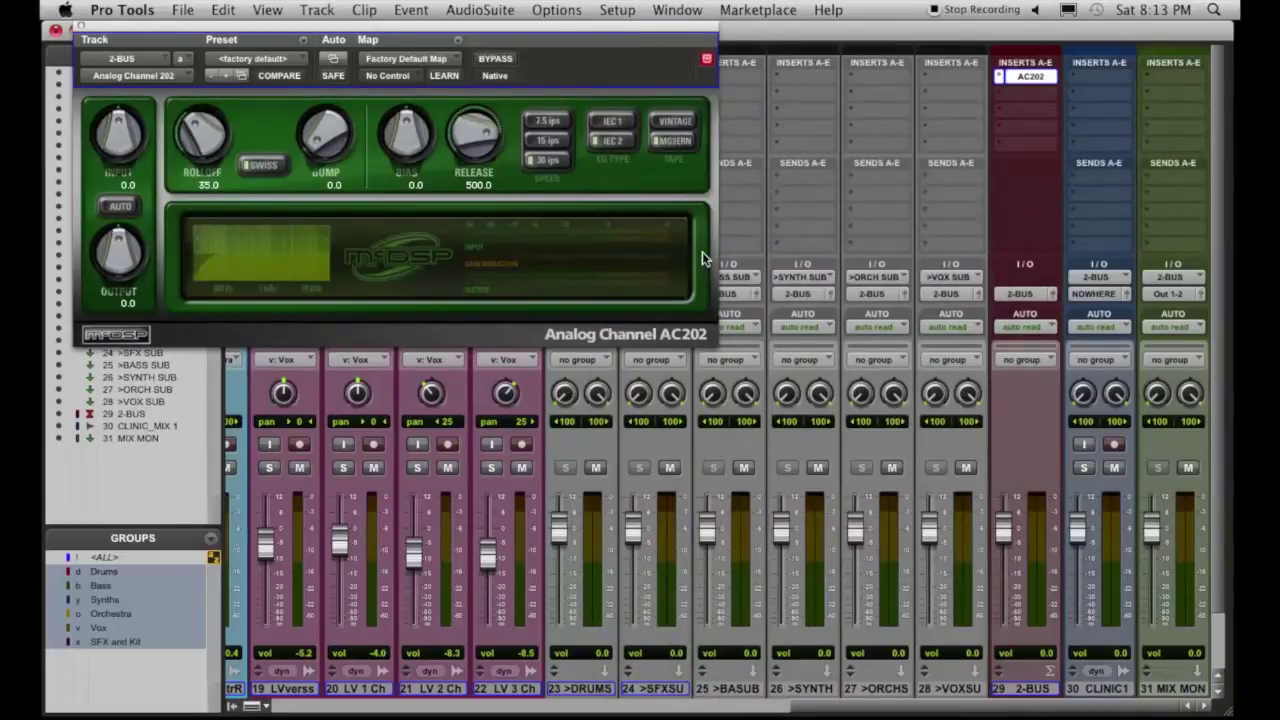
{"action": "left_click_drag", "start_coordinate": [537, 33], "coordinate": [532, 269]}
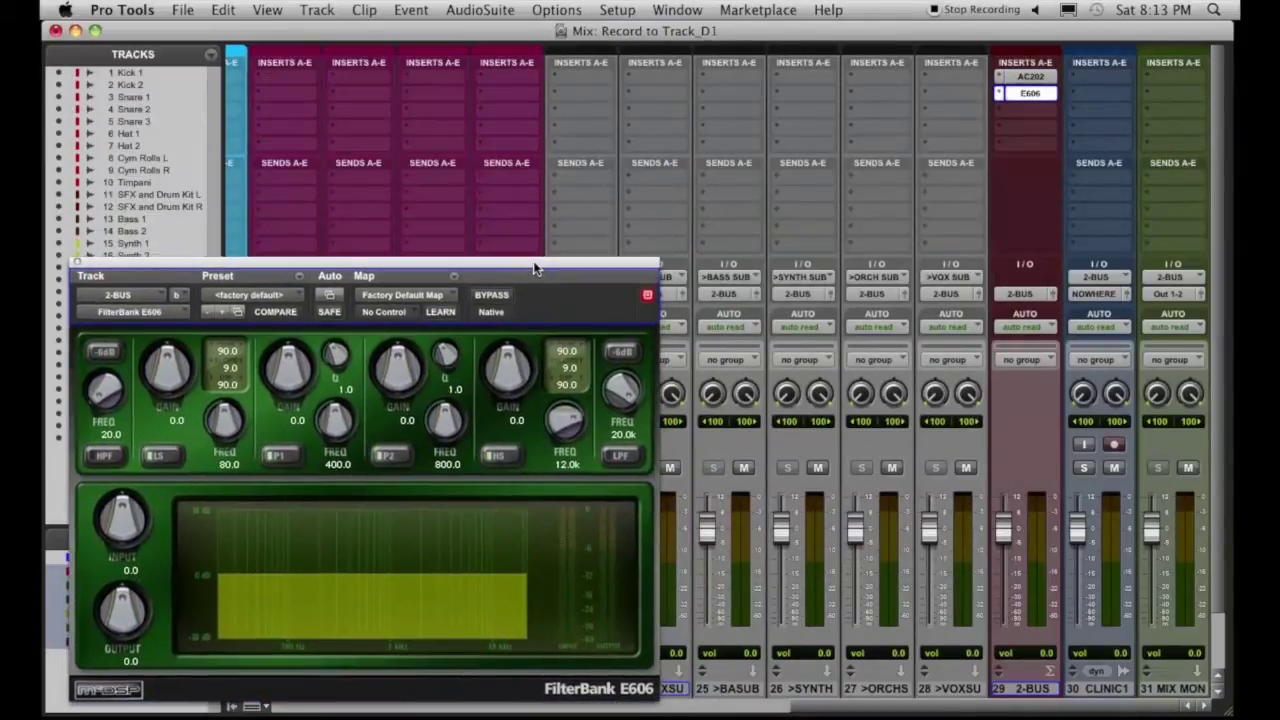
Bring up the plug-in choices for 2-BUS insert C and scroll down the list
{"action": "left_click", "coordinate": [1021, 106]}
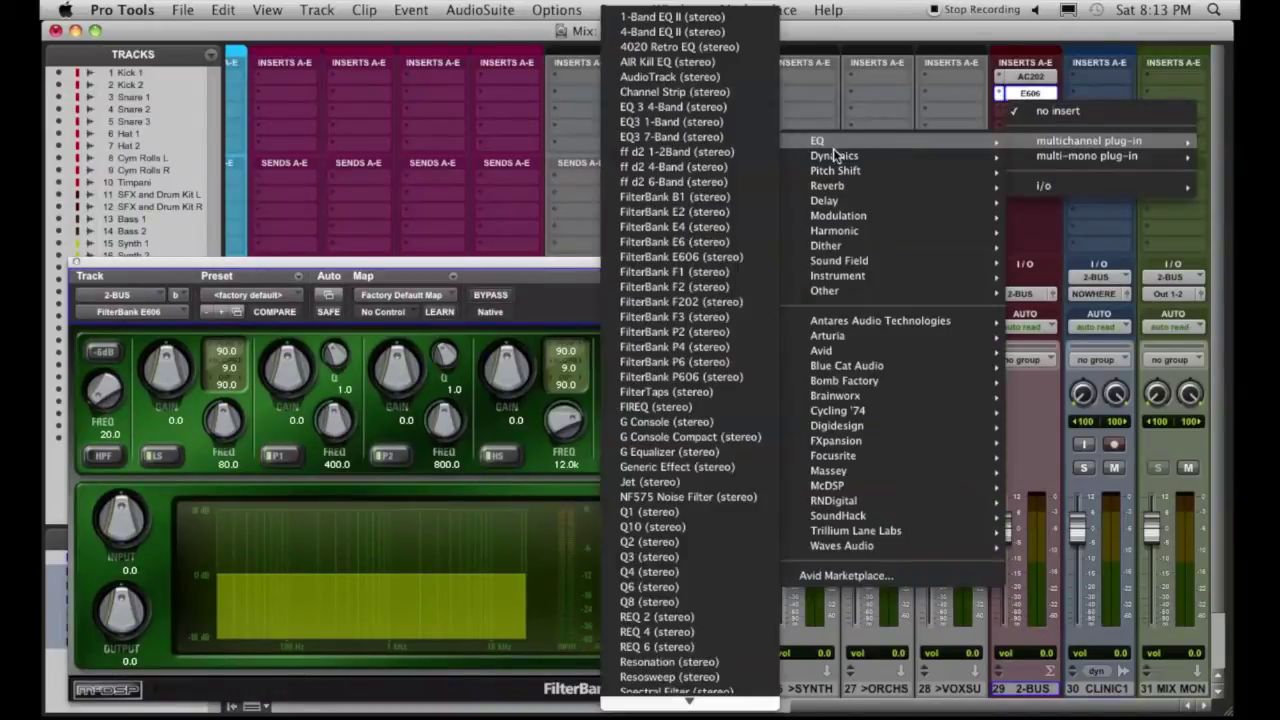
{"action": "mouse_move", "coordinate": [835, 157]}
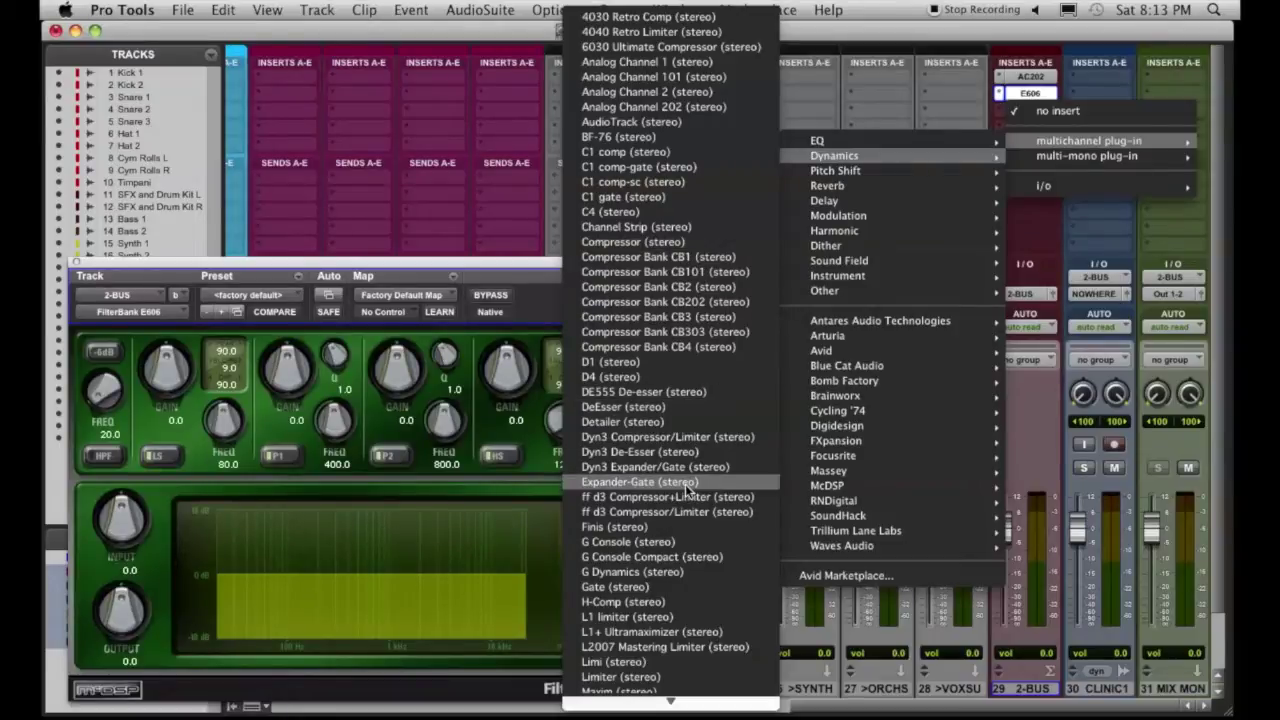
{"action": "scroll", "coordinate": [686, 486], "scroll_direction": "down", "scroll_amount": 5}
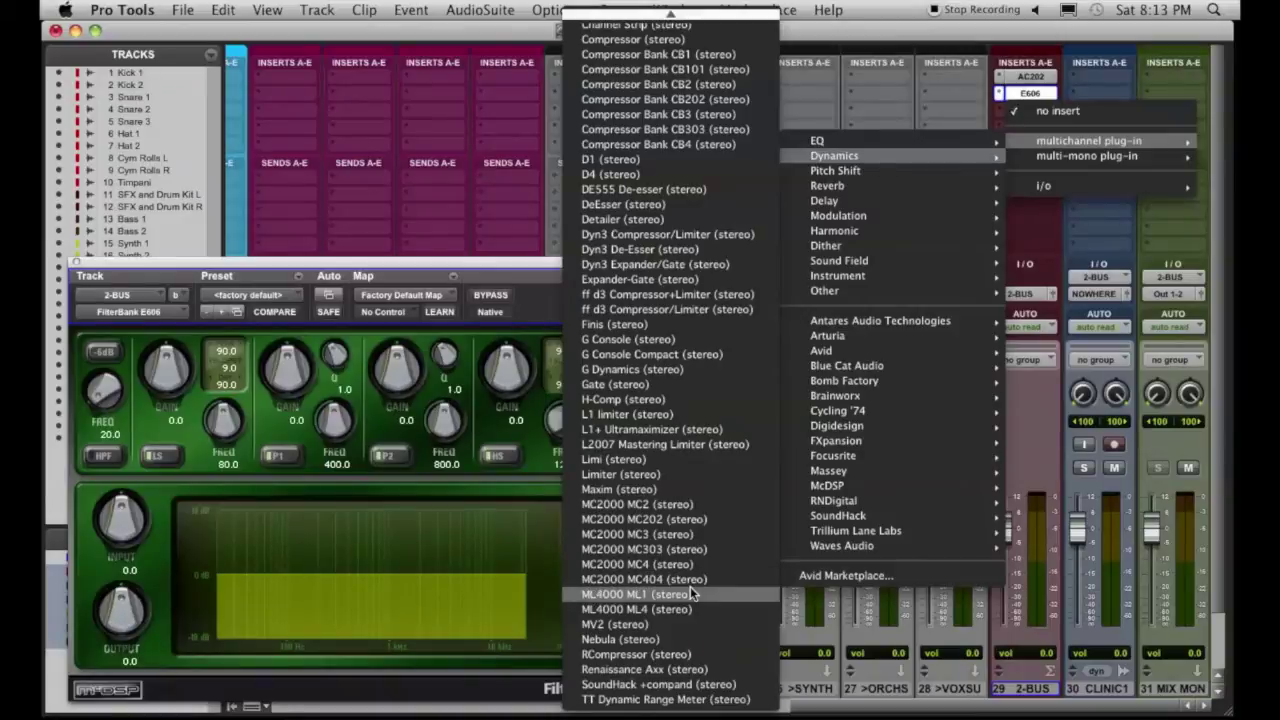
Insert ML4000 ML1 on insert C, switch the window between AC202, E606 and ML4000, and park it at right
{"action": "left_click", "coordinate": [690, 593]}
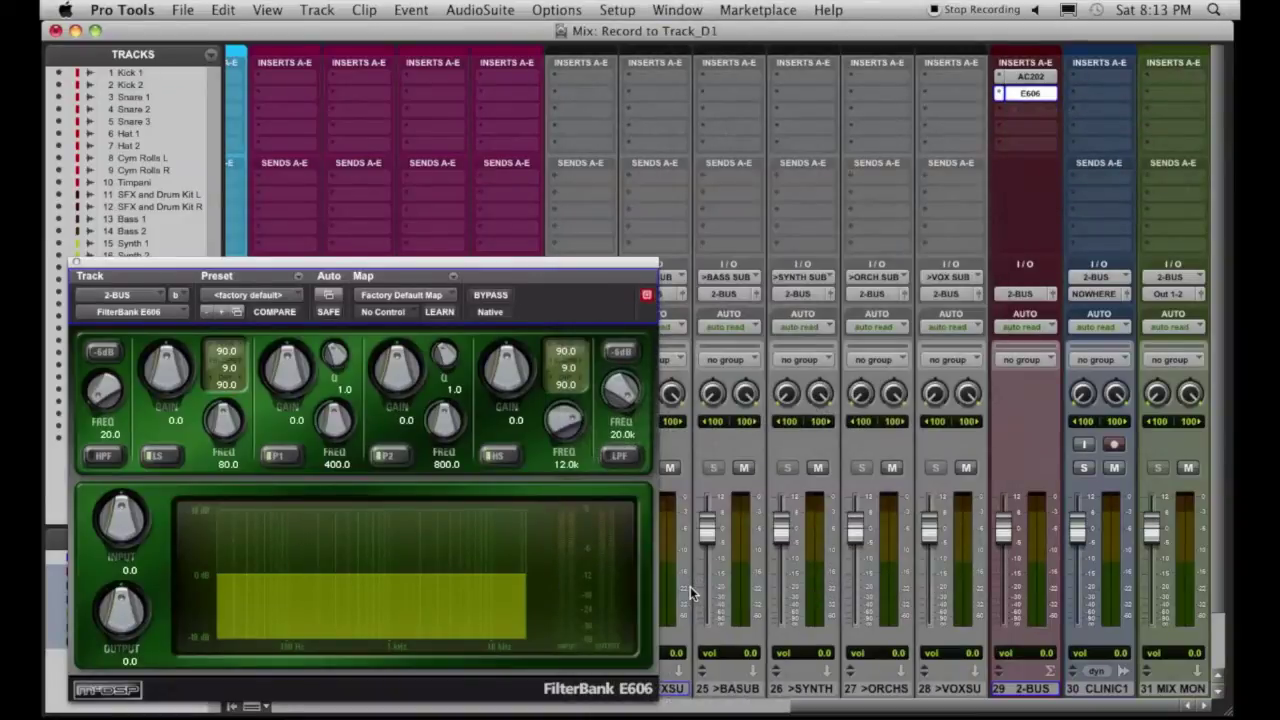
{"action": "left_click_drag", "start_coordinate": [513, 265], "coordinate": [893, 112]}
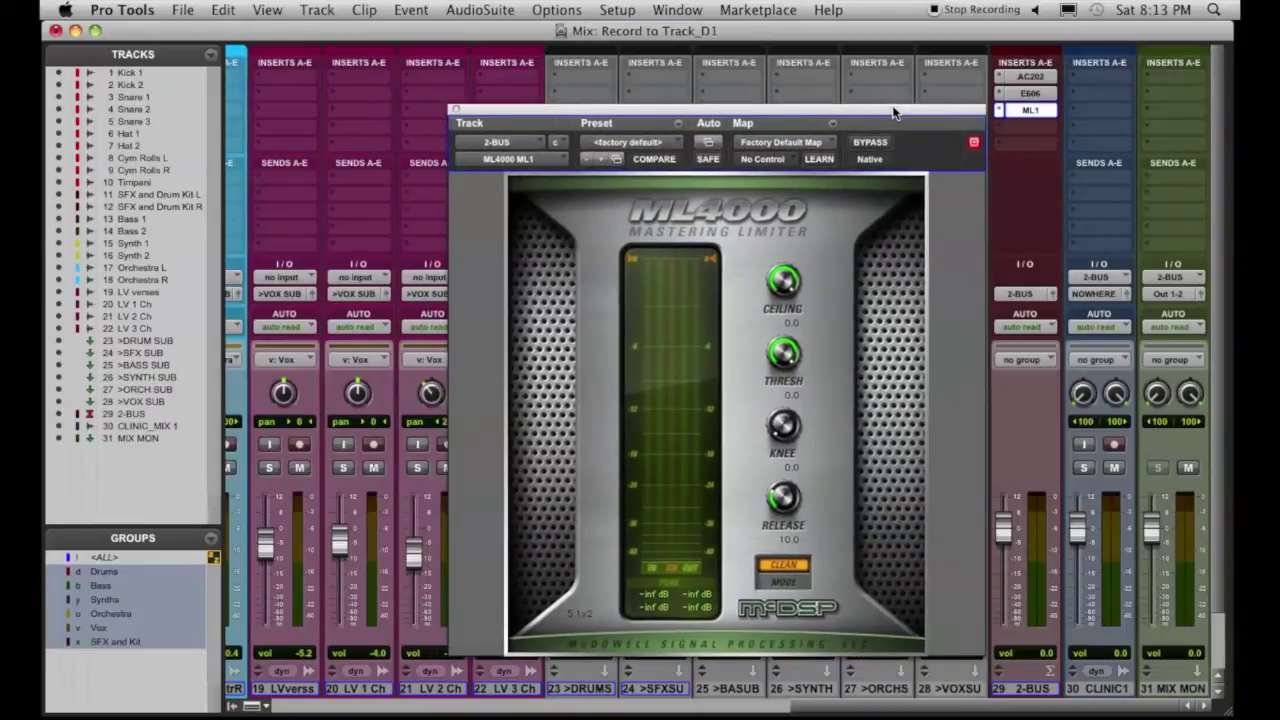
{"action": "left_click", "coordinate": [1023, 78]}
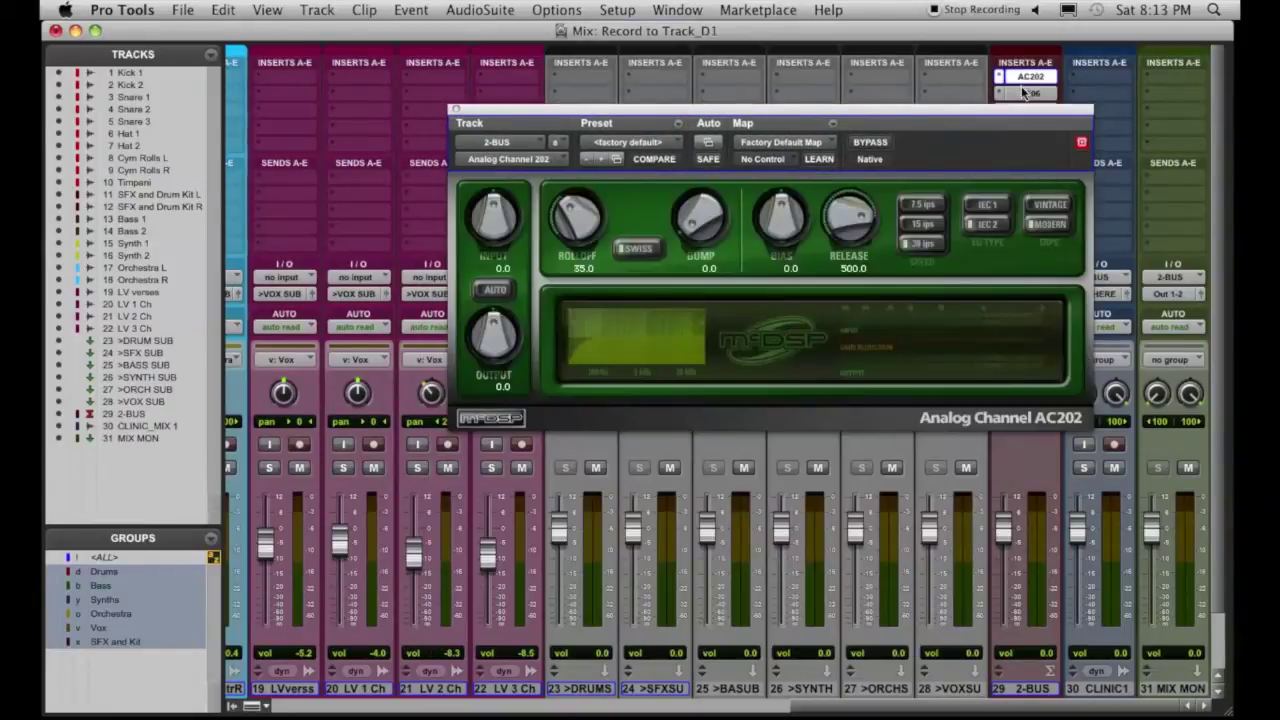
{"action": "left_click", "coordinate": [1023, 93]}
{"action": "left_click", "coordinate": [1030, 109]}
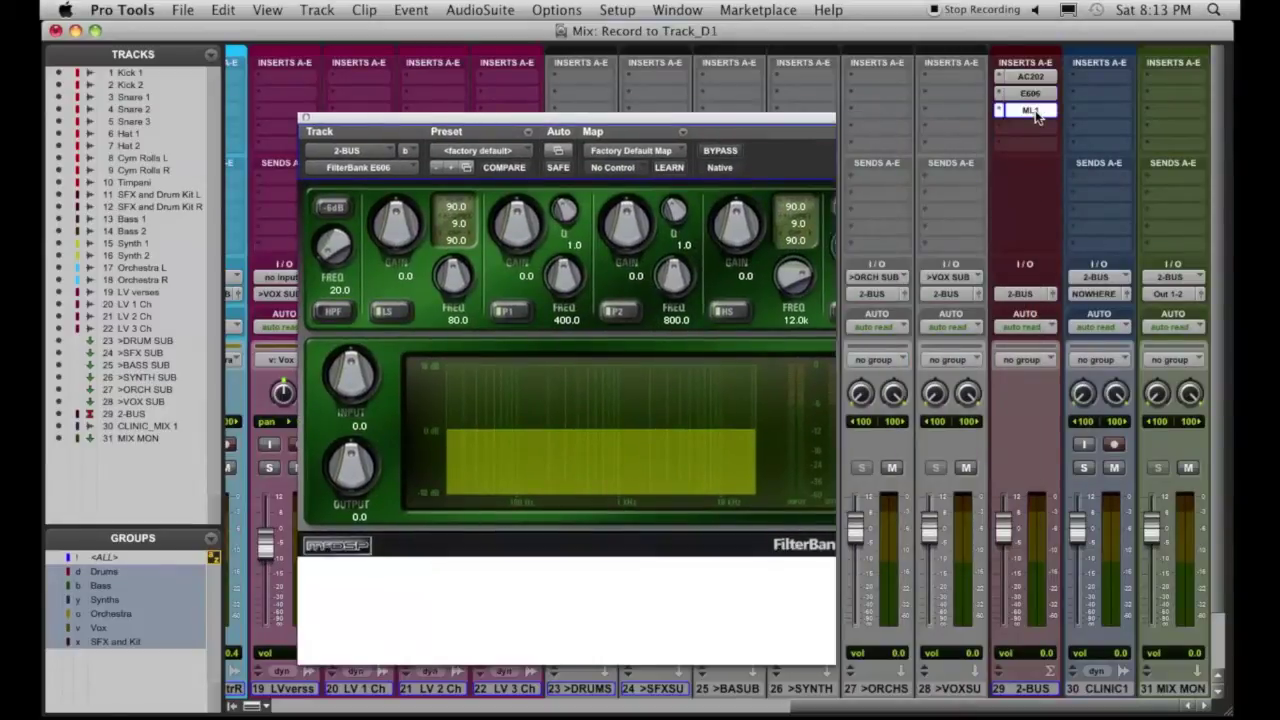
{"action": "left_click_drag", "start_coordinate": [760, 121], "coordinate": [1104, 150]}
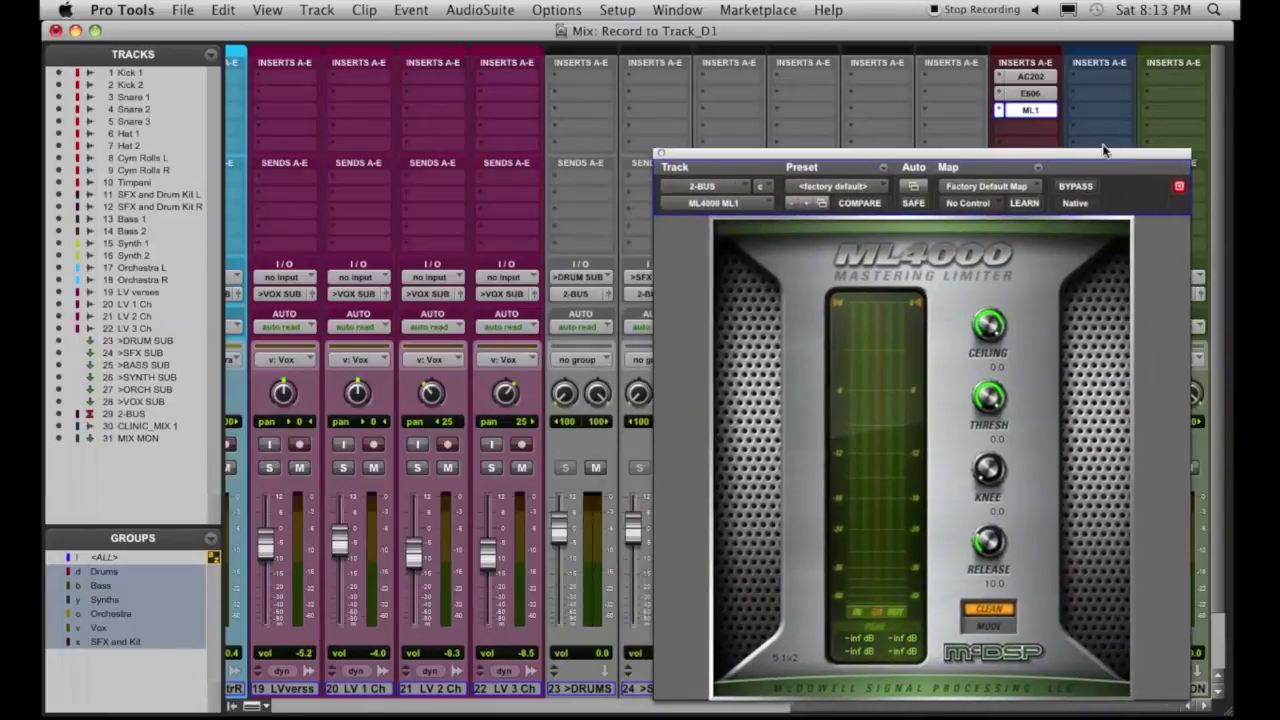
Give AC202 and FilterBank E606 their own windows, with E606 placed below the AC202
{"action": "left_click", "coordinate": [1022, 77]}
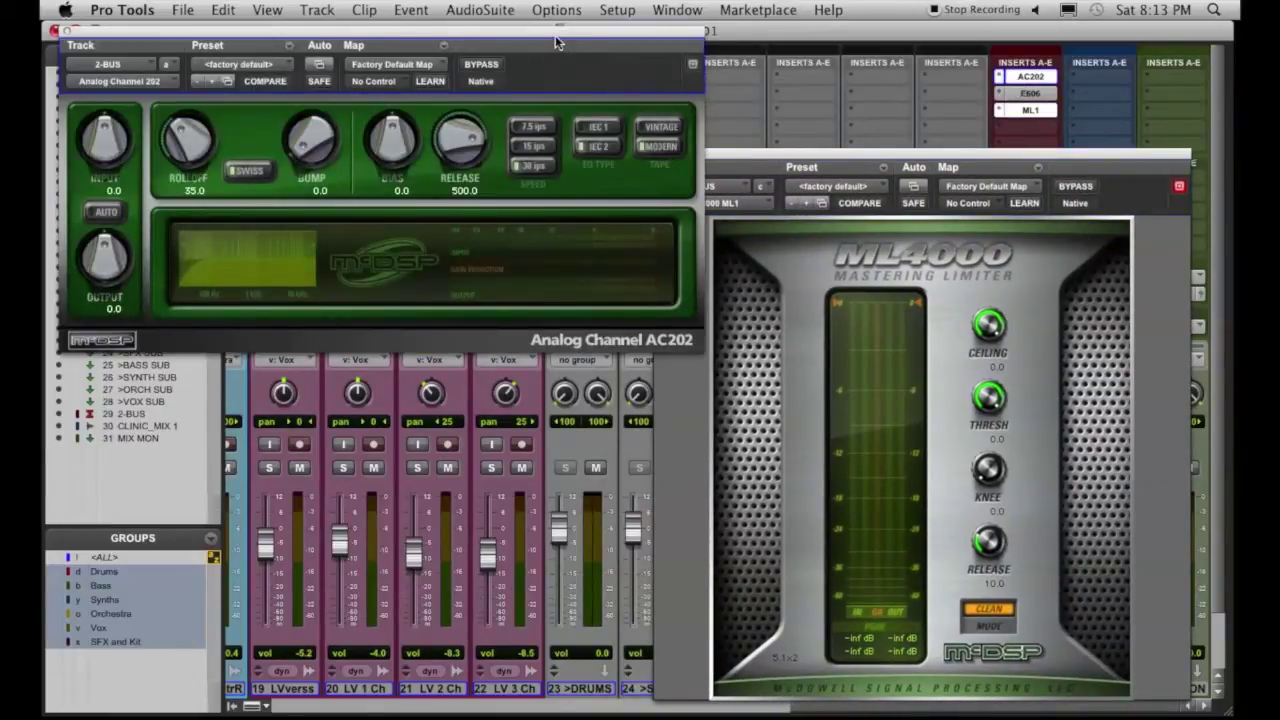
{"action": "left_click_drag", "start_coordinate": [557, 42], "coordinate": [550, 37]}
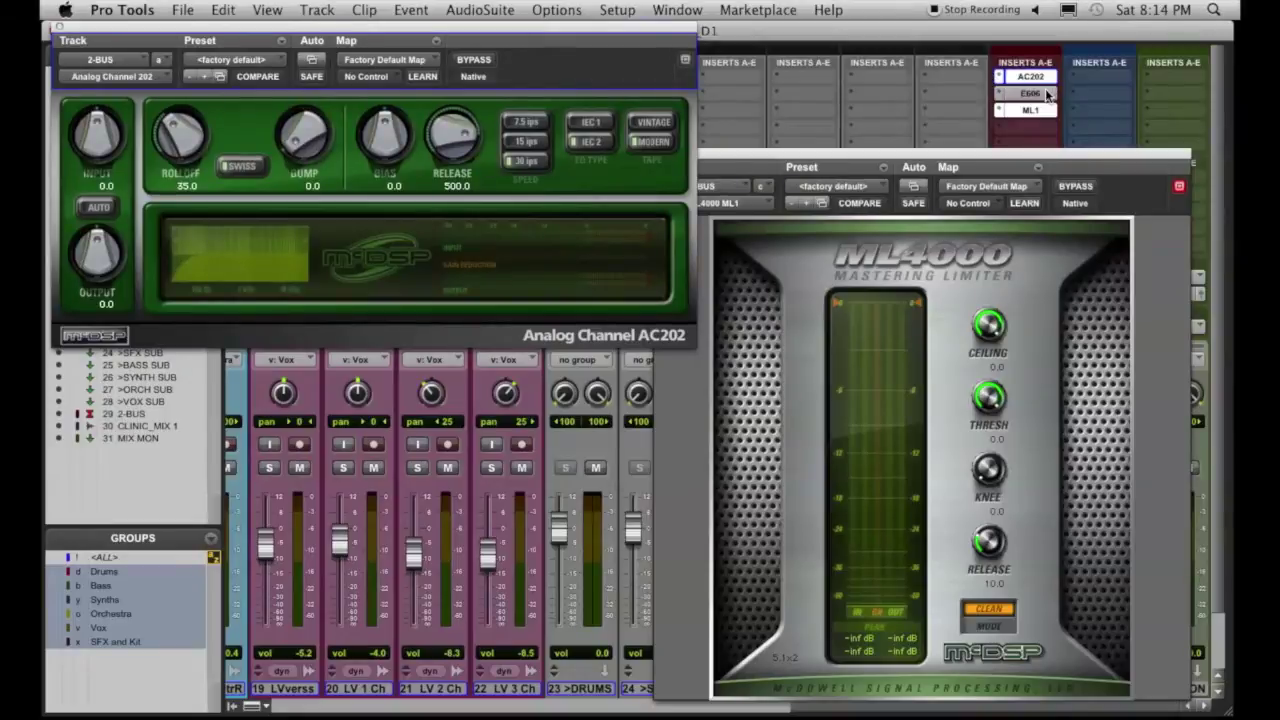
{"action": "left_click", "coordinate": [1030, 93]}
{"action": "left_click_drag", "start_coordinate": [618, 40], "coordinate": [614, 329]}
Shift the ML4000 window to the right and bring up the 2-BUS output window beside it
{"action": "left_click", "coordinate": [980, 158]}
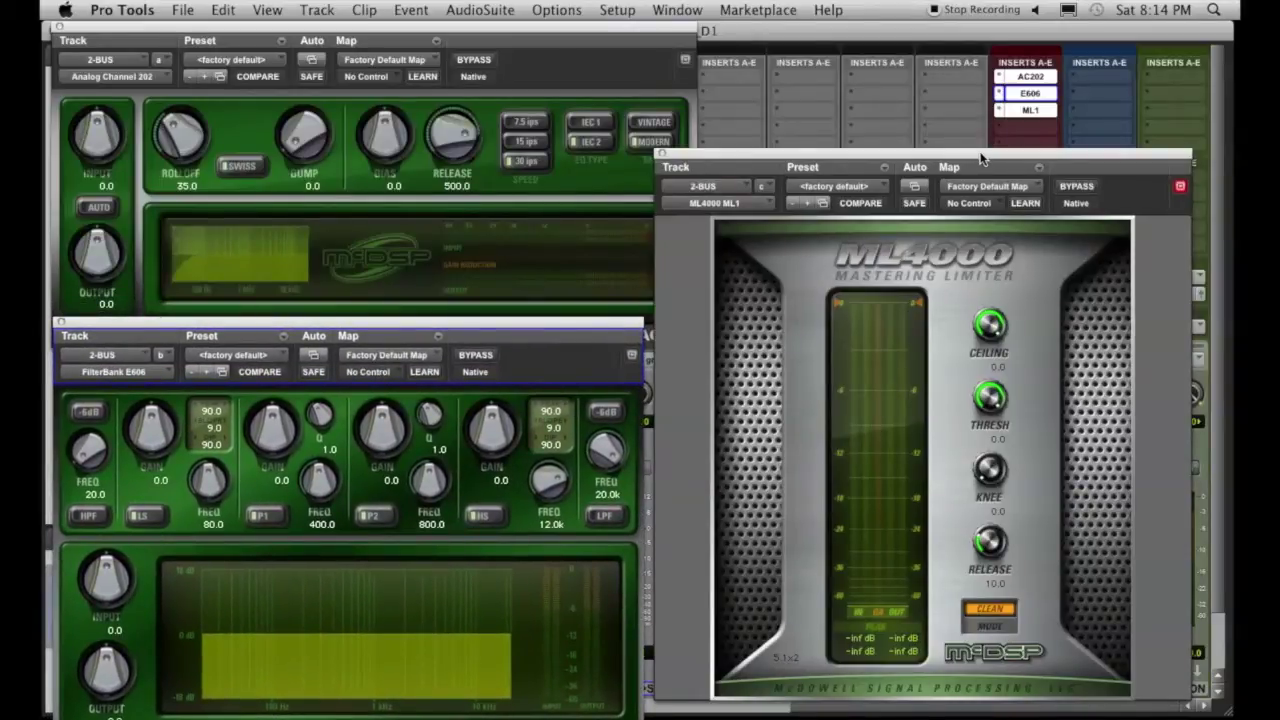
{"action": "left_click_drag", "start_coordinate": [980, 158], "coordinate": [976, 161]}
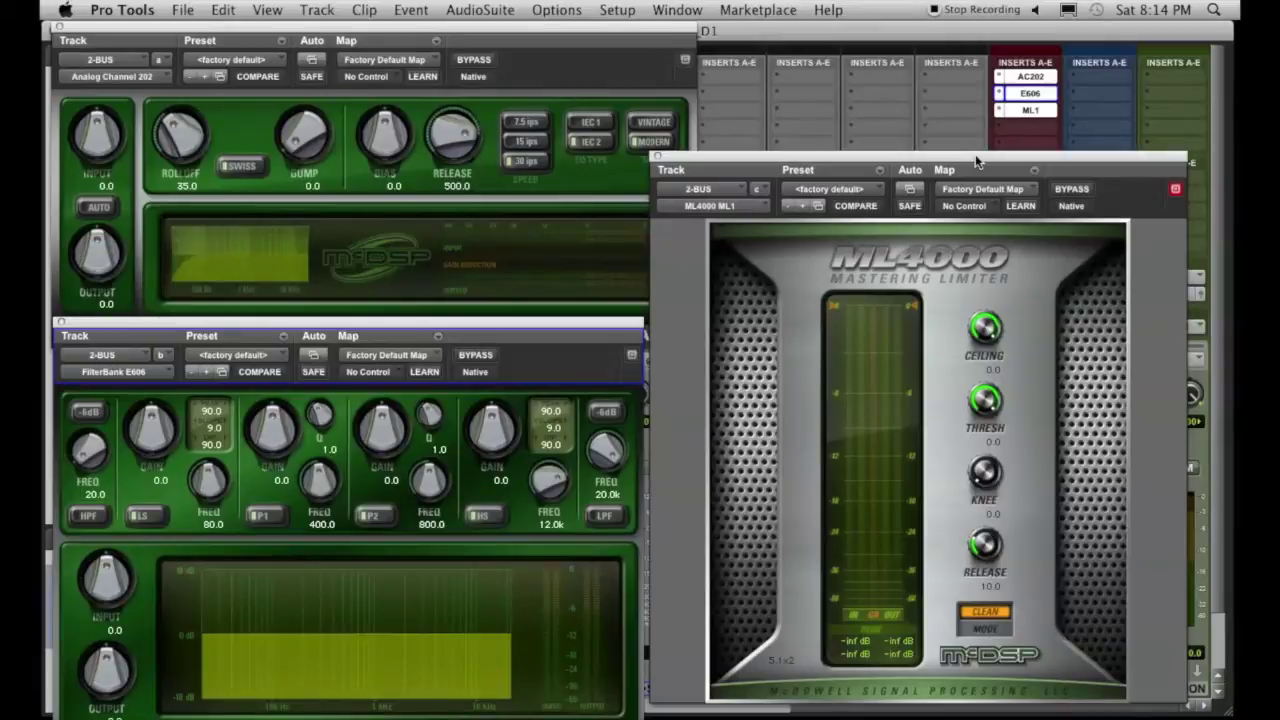
{"action": "left_click_drag", "start_coordinate": [976, 161], "coordinate": [752, 163]}
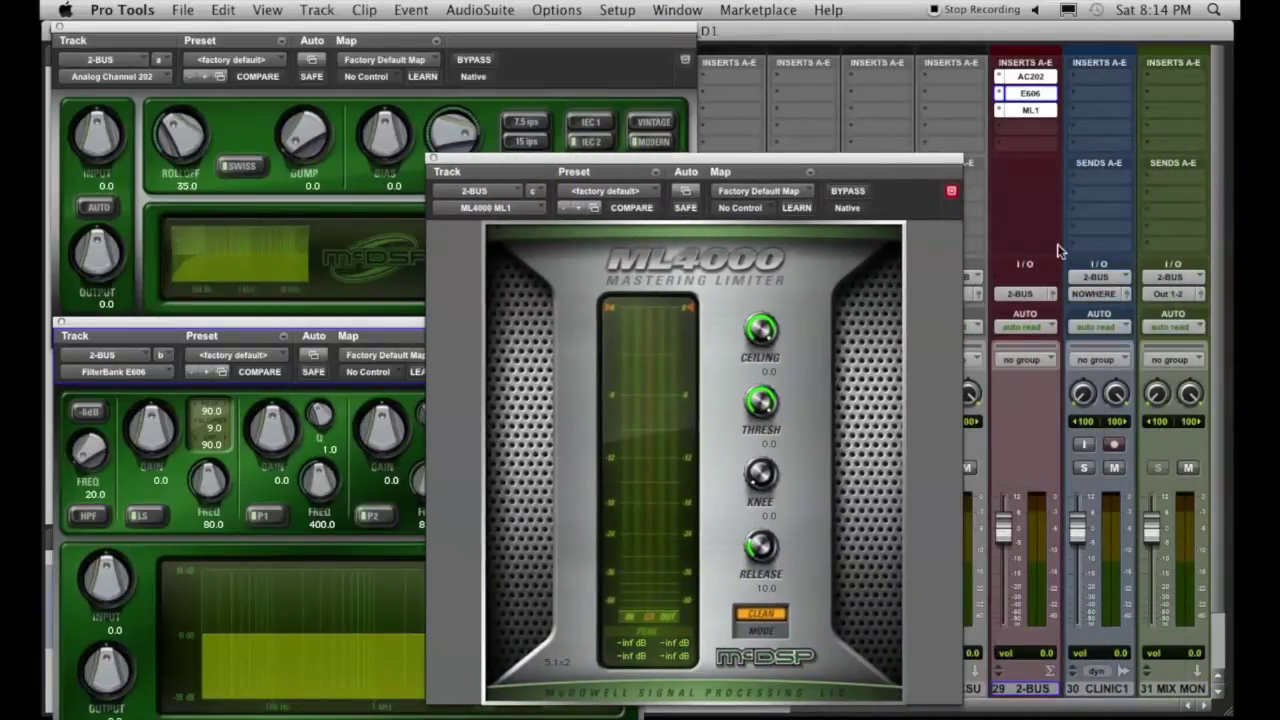
{"action": "left_click", "coordinate": [1052, 294]}
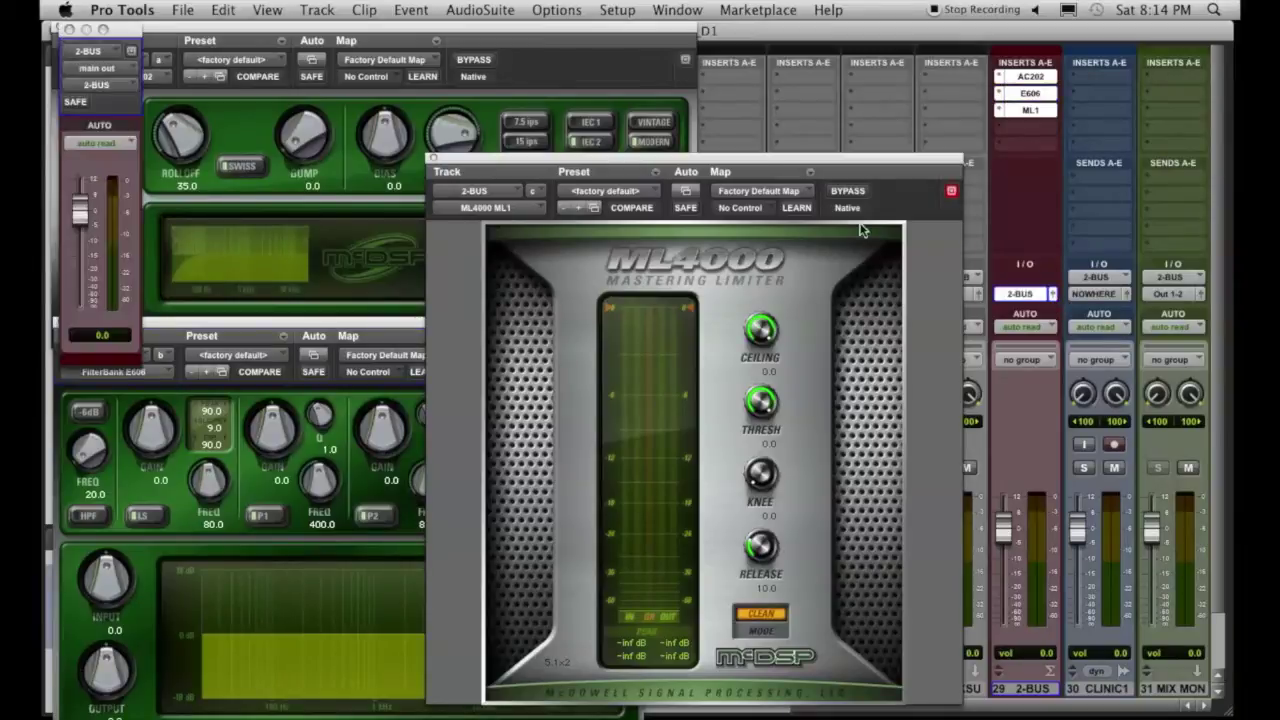
{"action": "left_click_drag", "start_coordinate": [760, 163], "coordinate": [985, 170]}
{"action": "left_click_drag", "start_coordinate": [125, 38], "coordinate": [215, 38]}
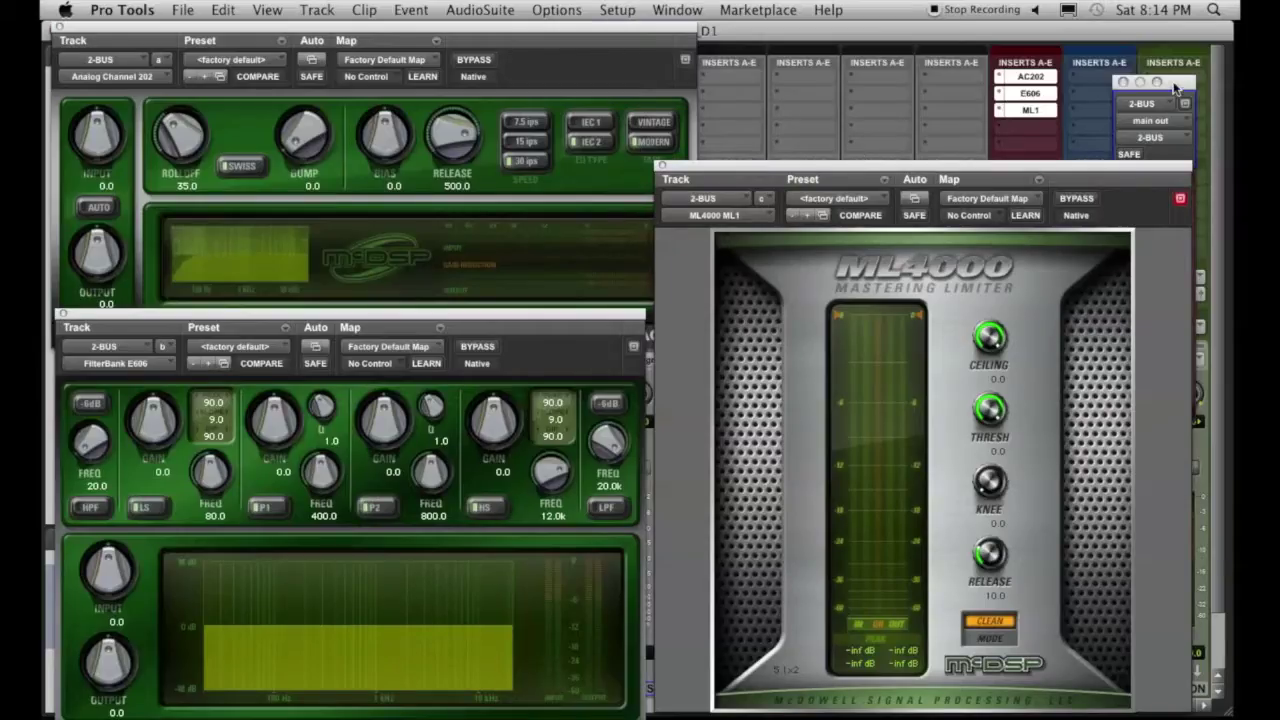
Drag the 2-BUS output window to the top-right corner beside the ML4000 window
{"action": "left_click_drag", "start_coordinate": [1175, 88], "coordinate": [1197, 50]}
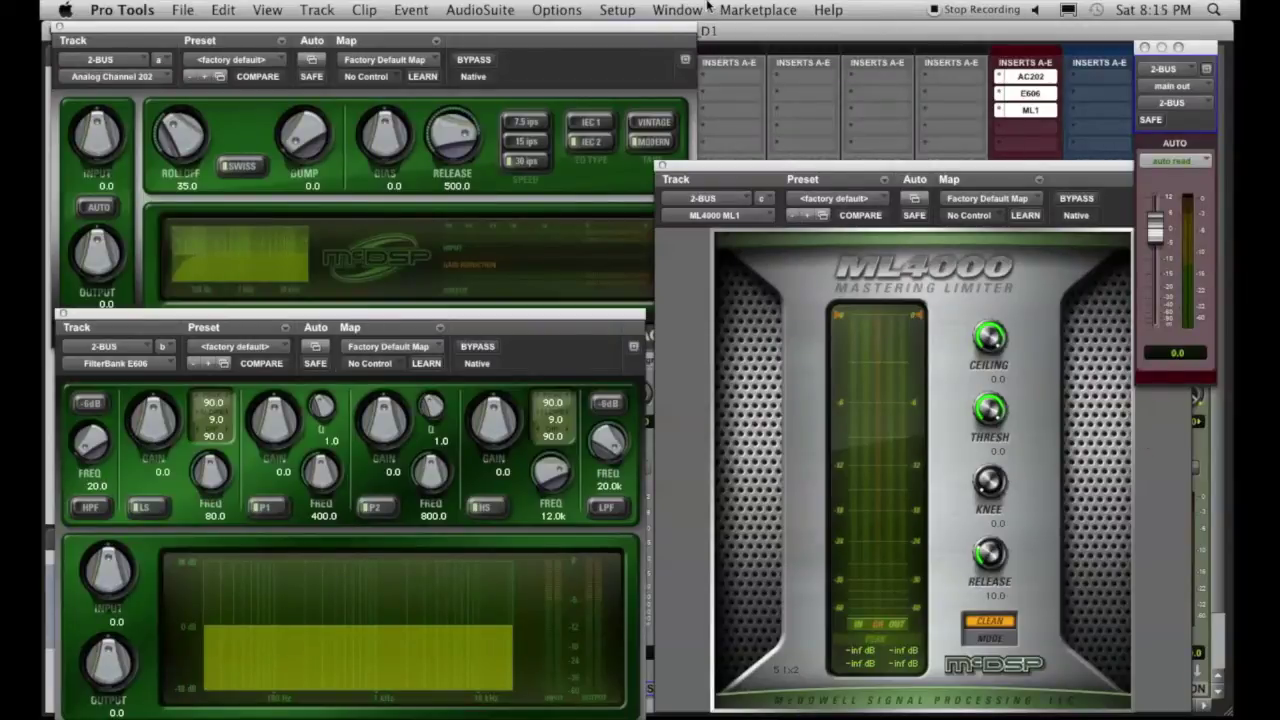
Show the Window menu's Configurations submenu
{"action": "left_click", "coordinate": [677, 10]}
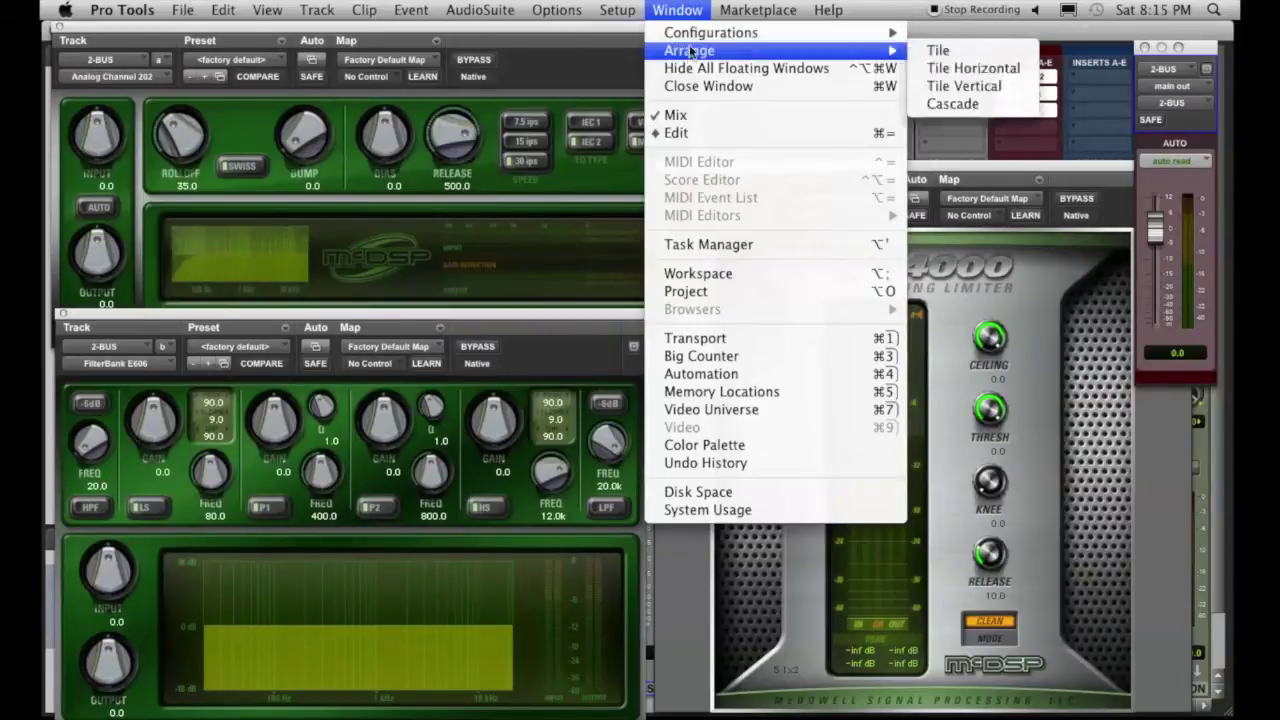
{"action": "mouse_move", "coordinate": [860, 33]}
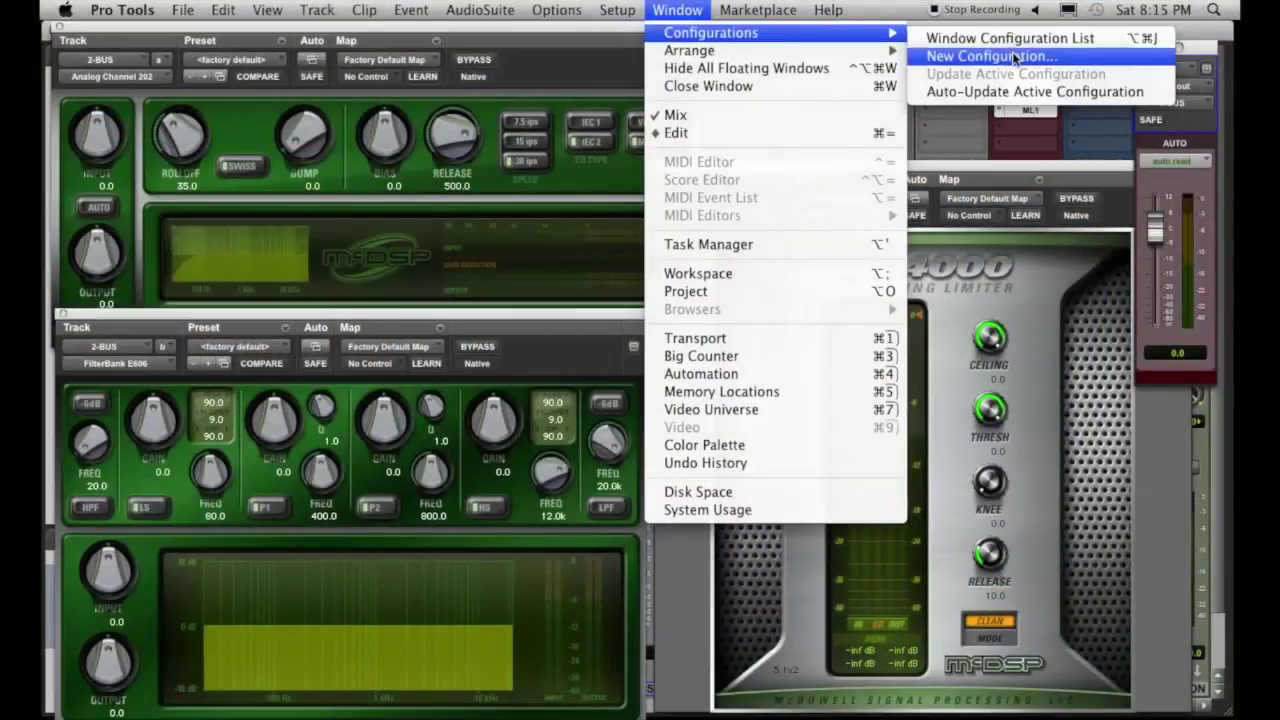
Create window configuration 'Master Fader Plug-ins' as Window Layout only, with display settings unchecked
{"action": "left_click", "coordinate": [1015, 58]}
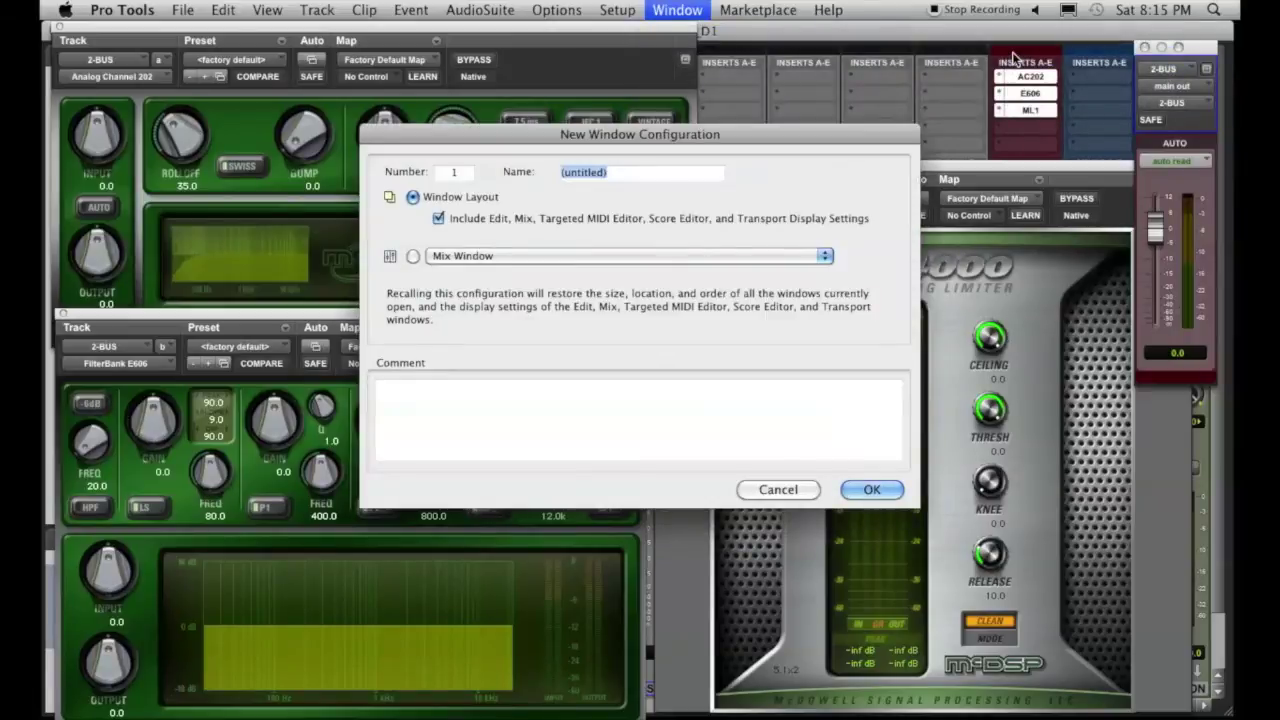
{"action": "left_click_drag", "start_coordinate": [561, 135], "coordinate": [547, 142]}
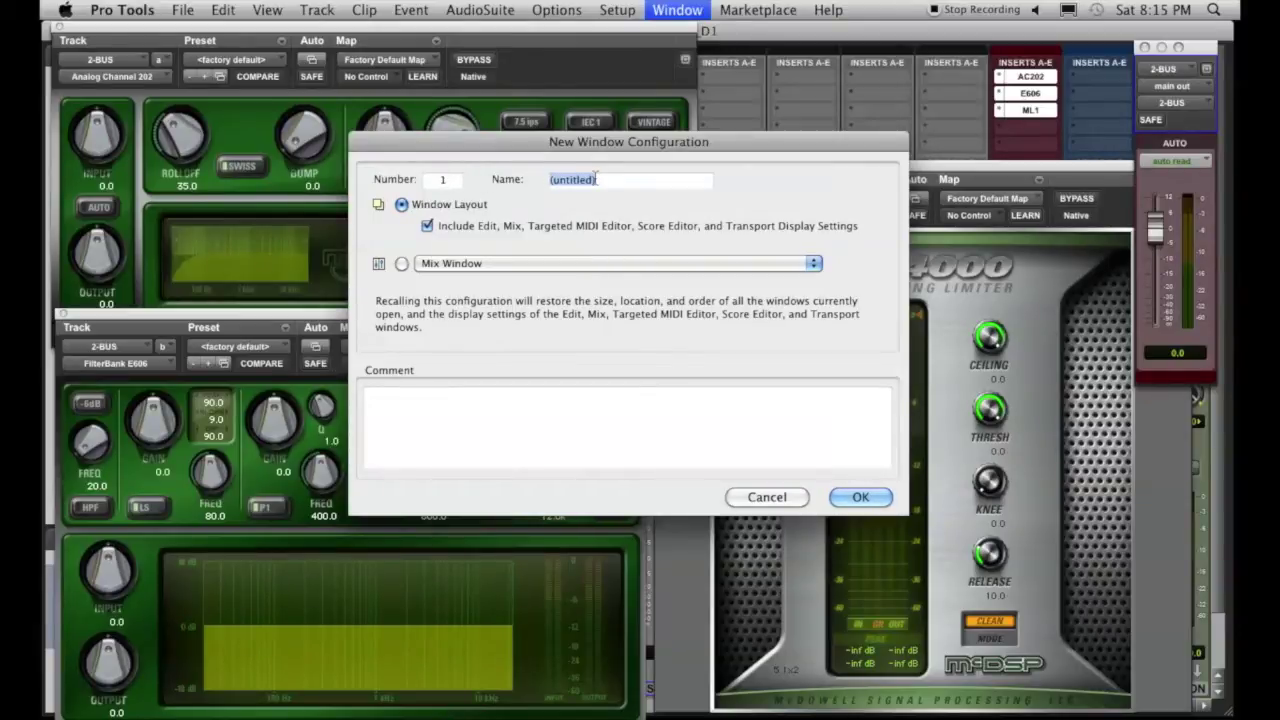
{"action": "type", "text": "Master Fader Plug-ins"}
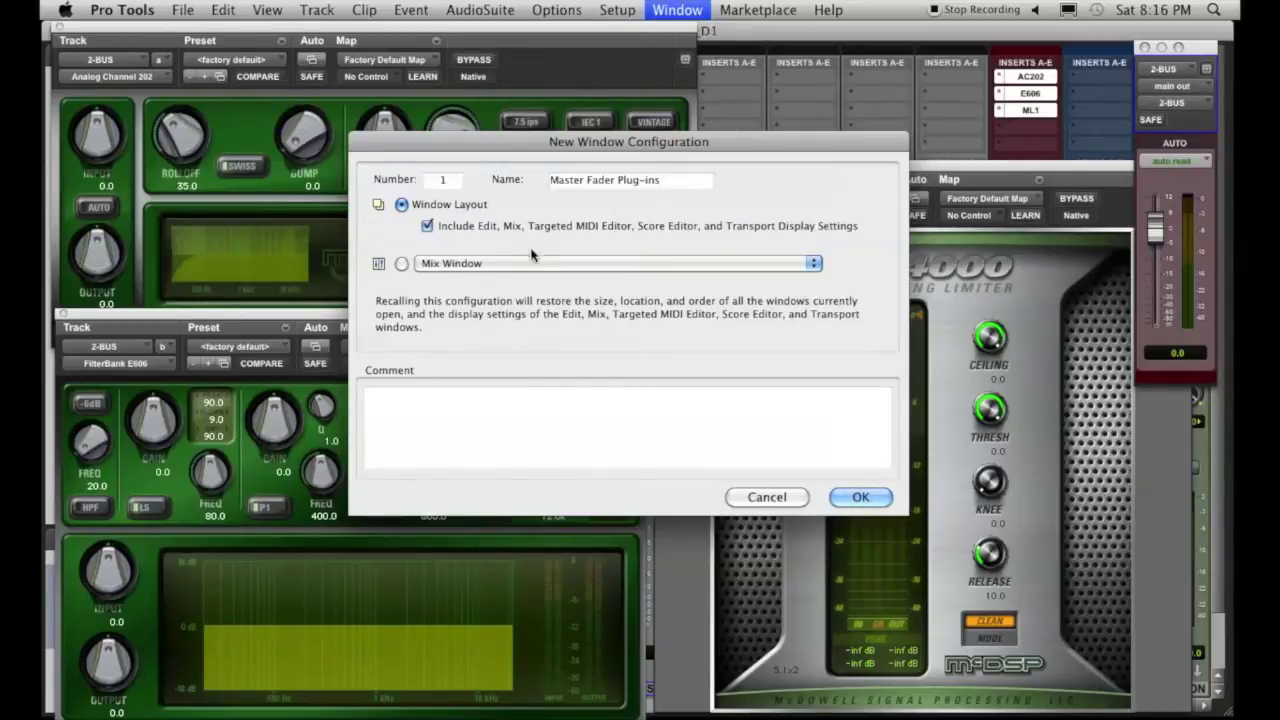
{"action": "left_click", "coordinate": [461, 227]}
{"action": "left_click", "coordinate": [461, 227]}
{"action": "left_click", "coordinate": [461, 227]}
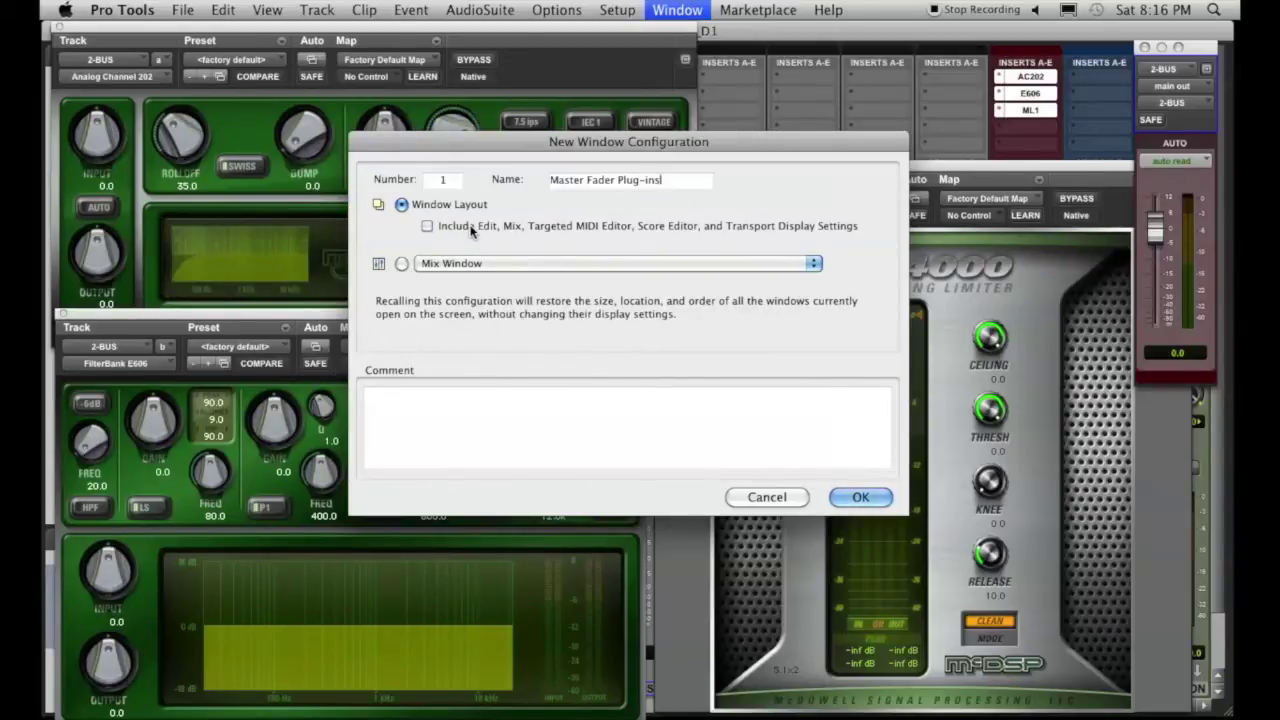
{"action": "left_click", "coordinate": [472, 230]}
{"action": "left_click", "coordinate": [472, 230]}
Confirm the new configuration with OK, then hide all floating plug-in windows
{"action": "key", "text": "Return"}
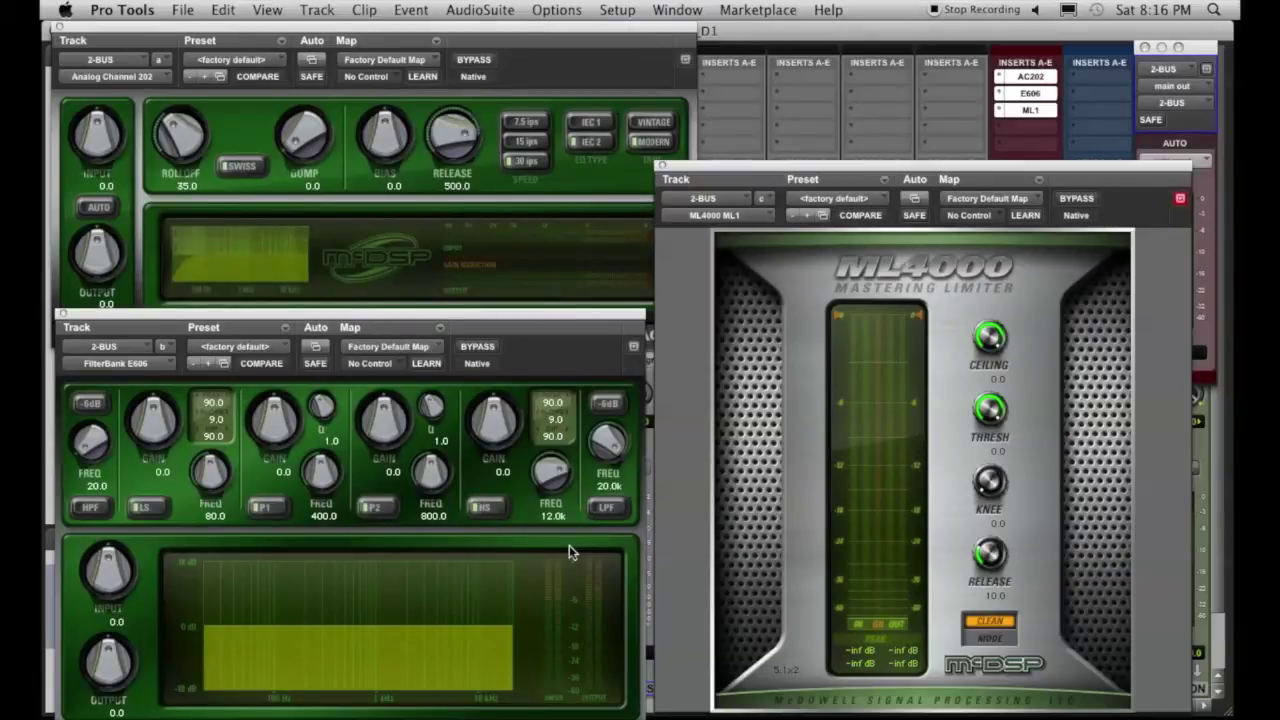
{"action": "key", "text": "KP_Decimal"}
{"action": "key", "text": "KP_1"}
{"action": "key", "text": "KP_Multiply"}
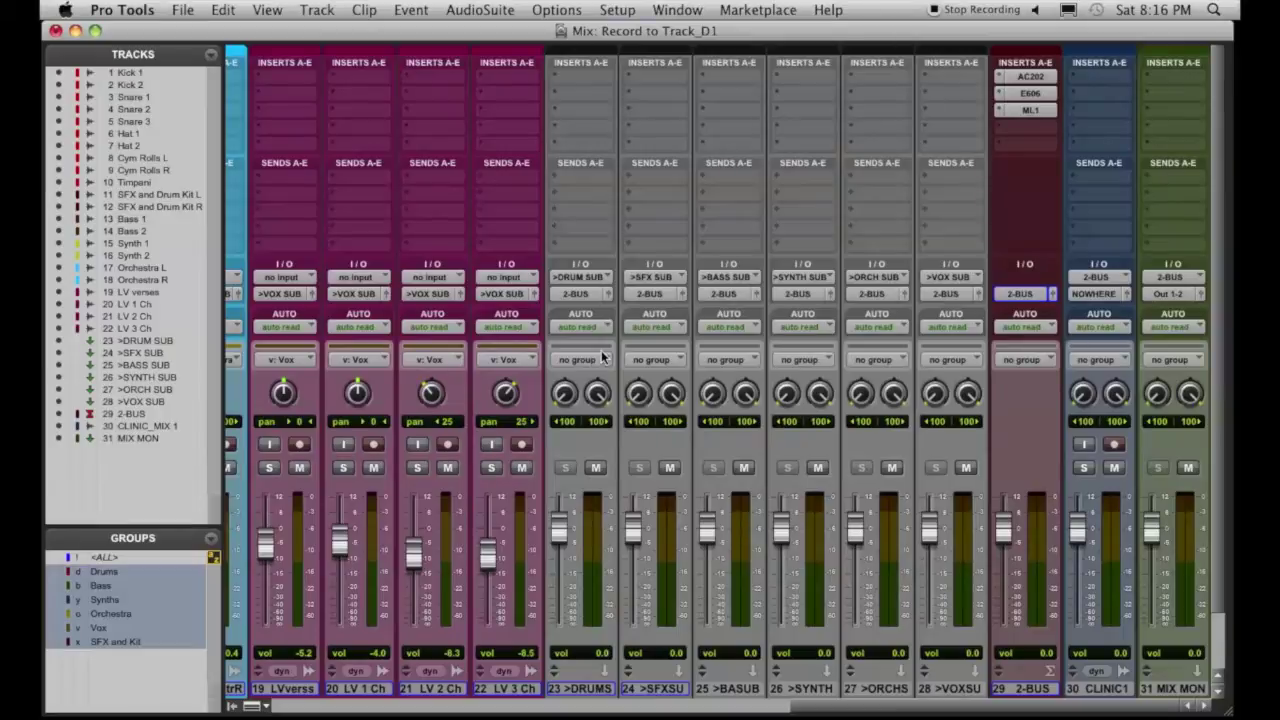
{"action": "left_click", "coordinate": [660, 9]}
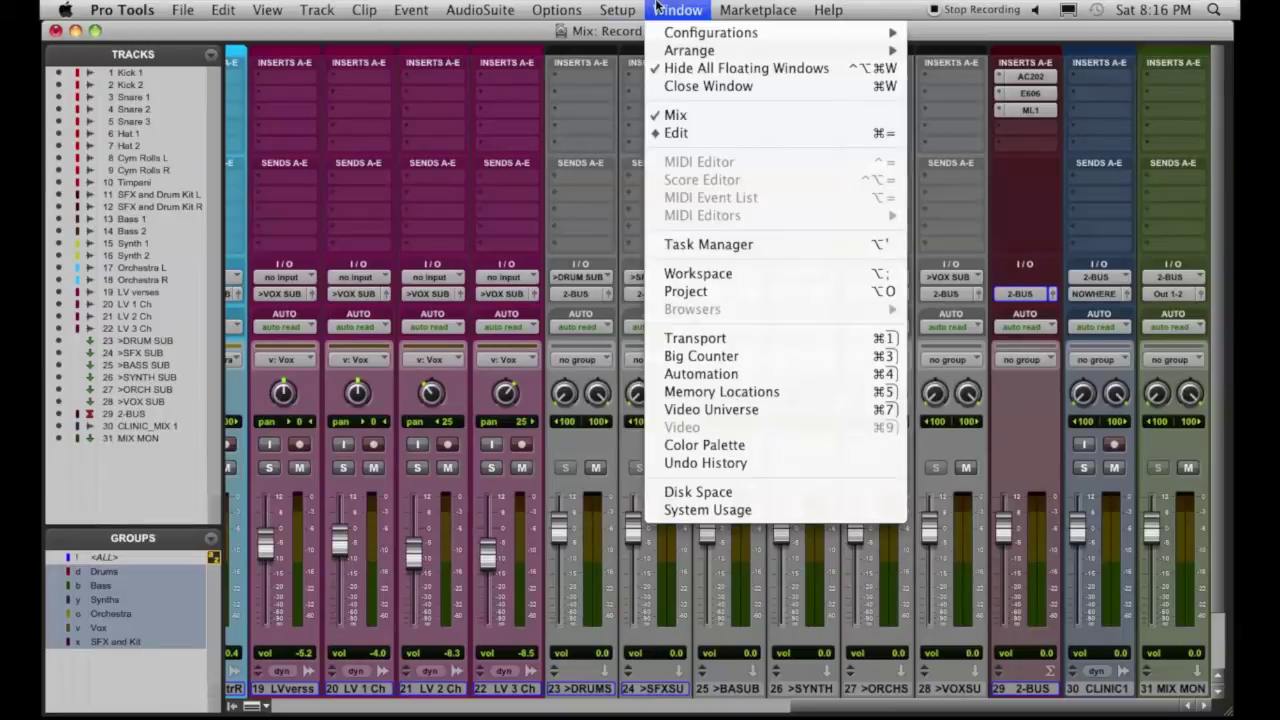
{"action": "mouse_move", "coordinate": [665, 36]}
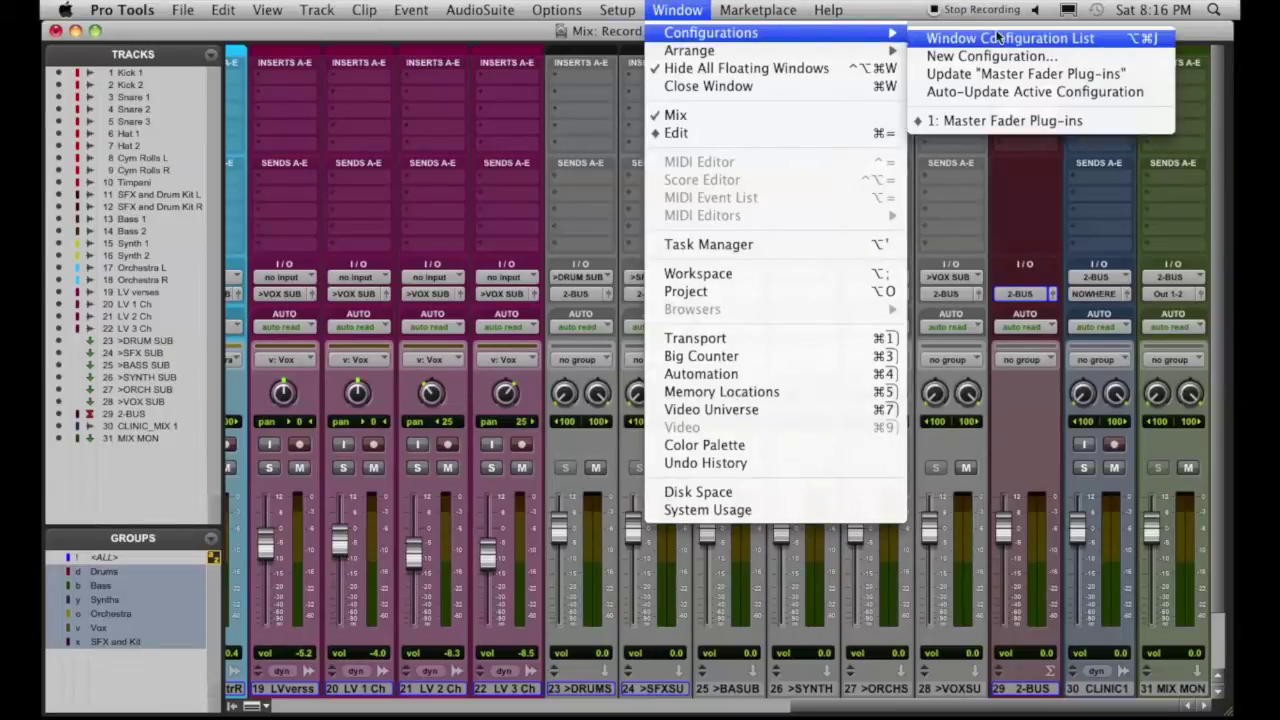
{"action": "left_click", "coordinate": [995, 124]}
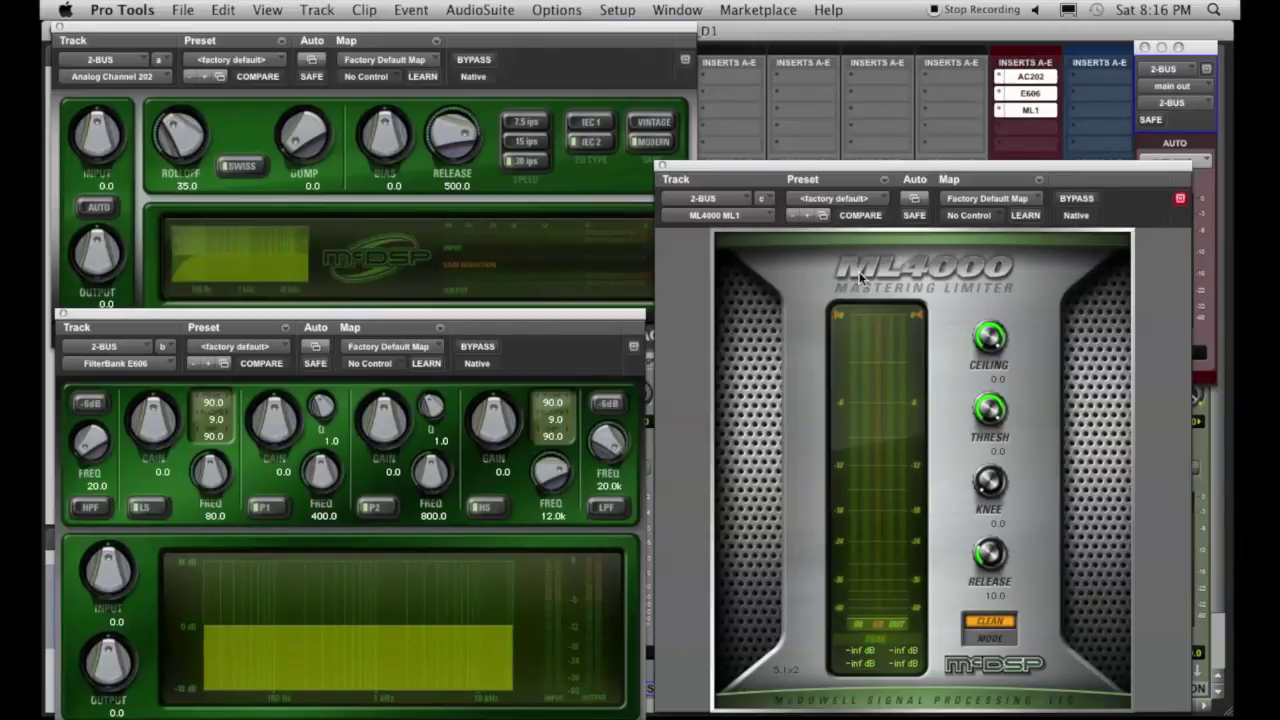
{"action": "key", "text": "ctrl+alt+super+w"}
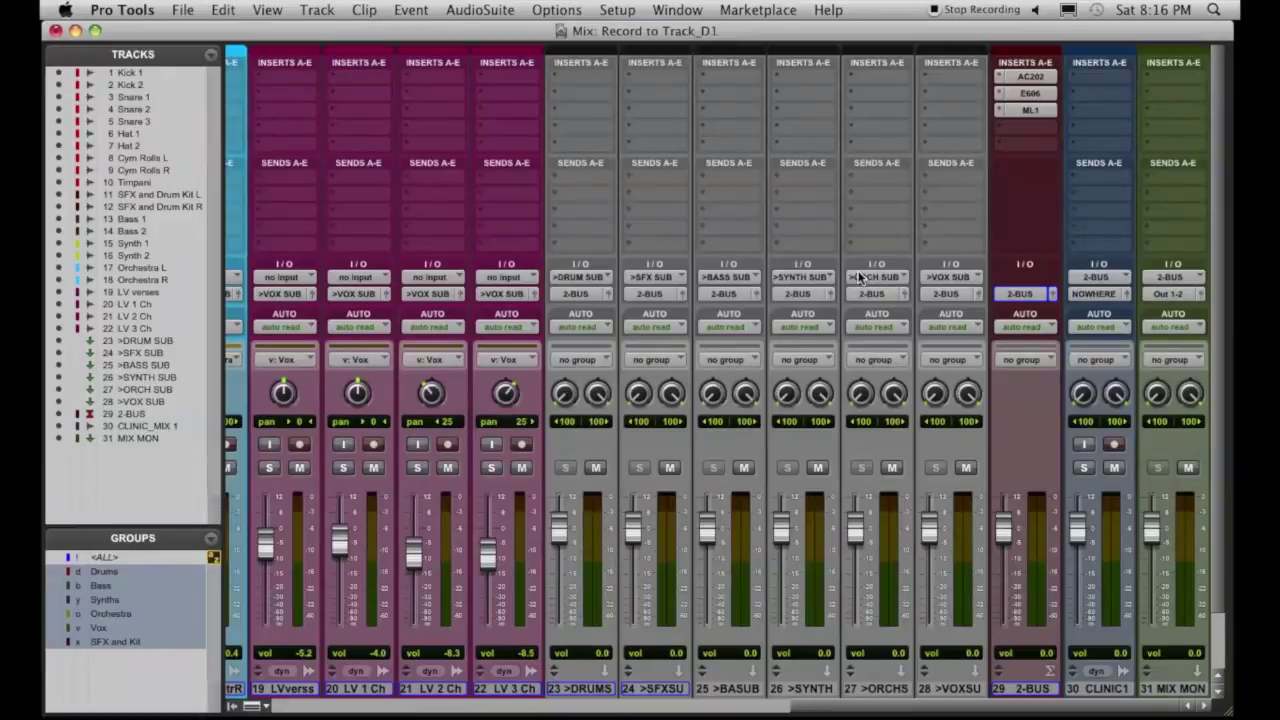
{"action": "left_click", "coordinate": [654, 9]}
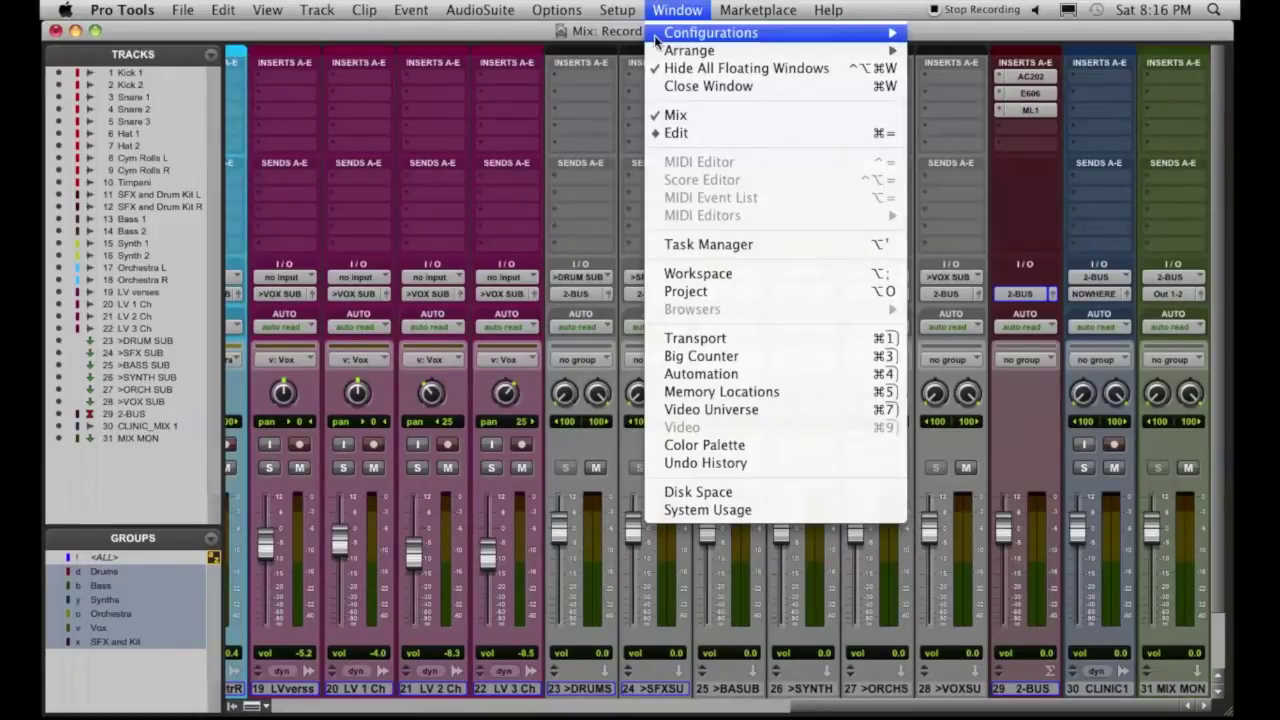
{"action": "mouse_move", "coordinate": [657, 38]}
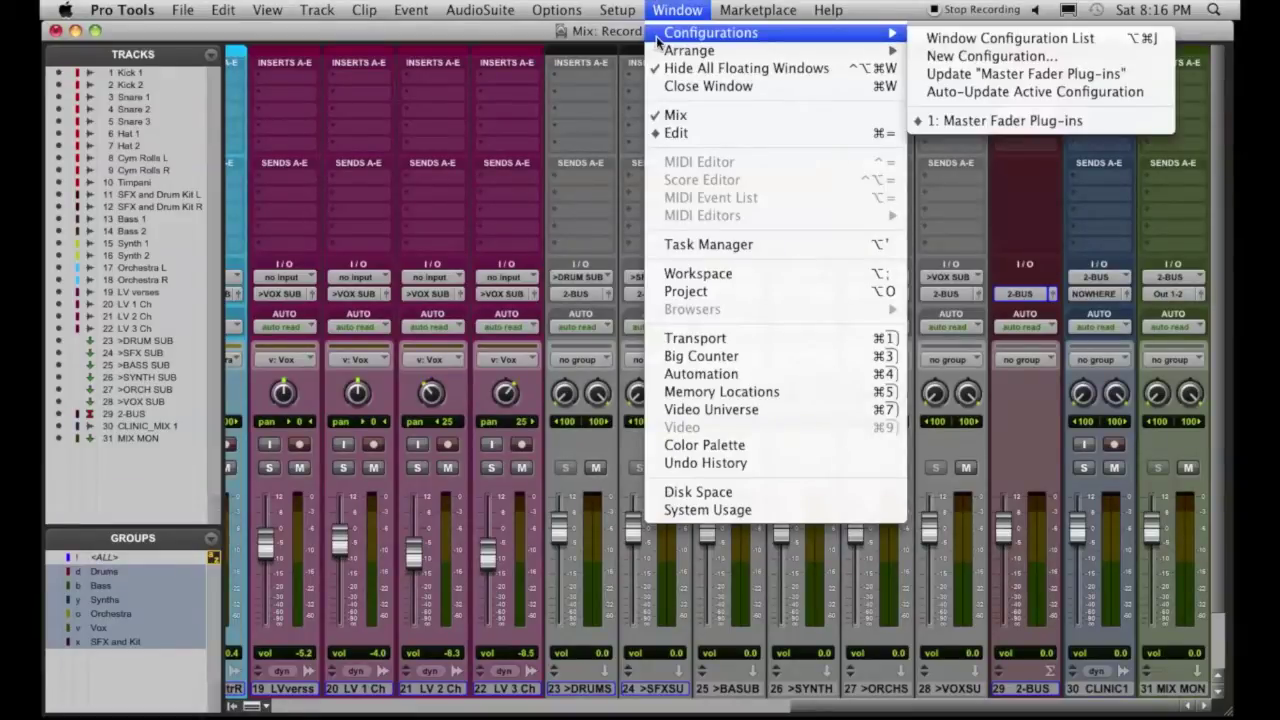
{"action": "left_click", "coordinate": [948, 120]}
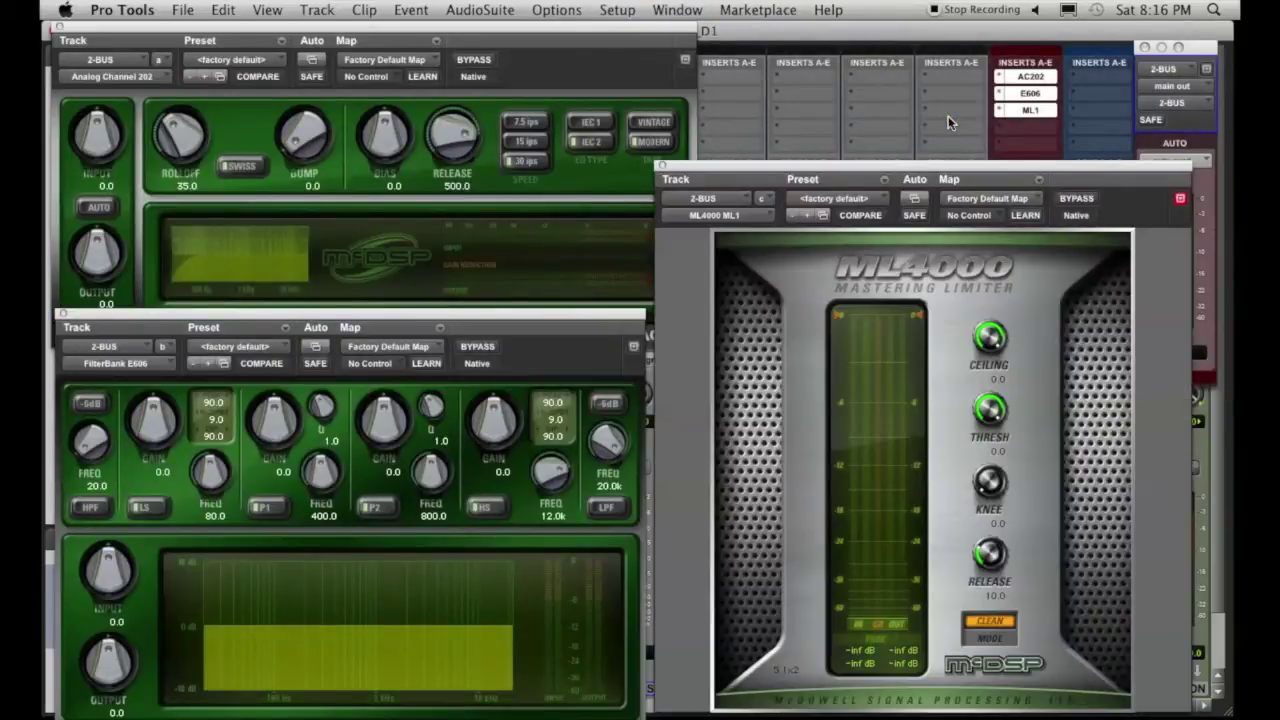
{"action": "key", "text": "ctrl+alt+super+w"}
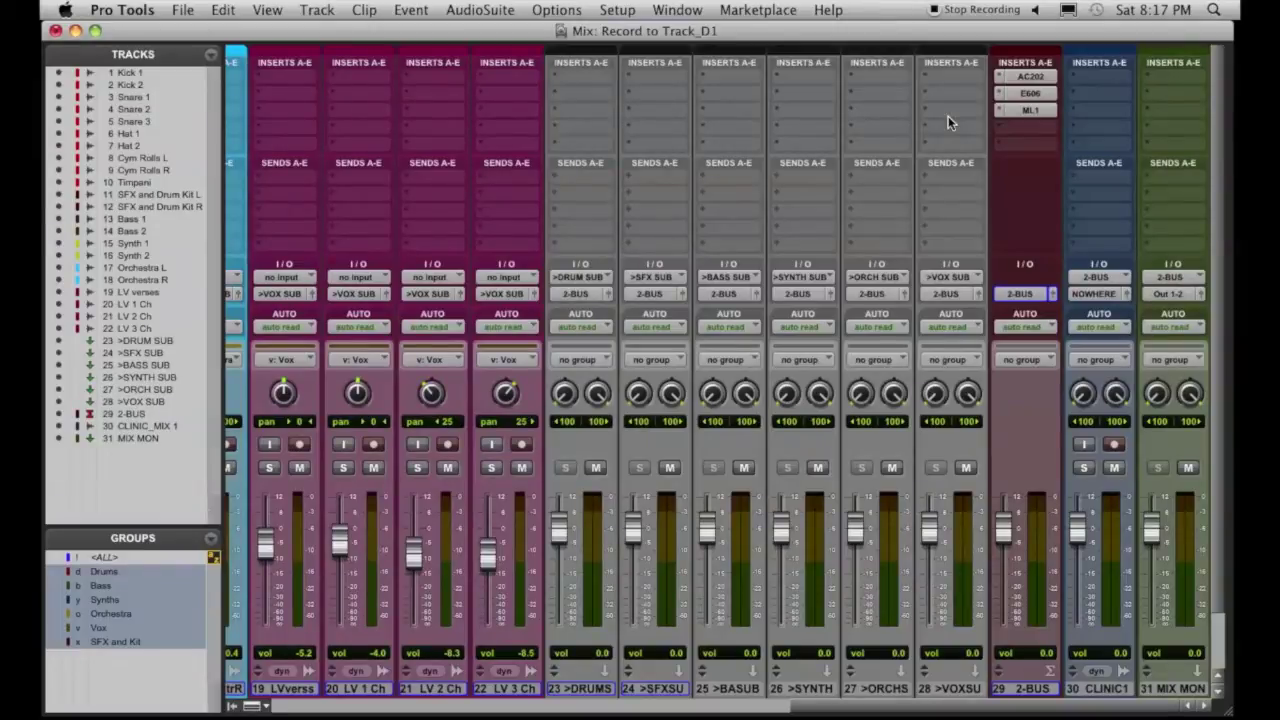
{"action": "key", "text": "alt+super+j"}
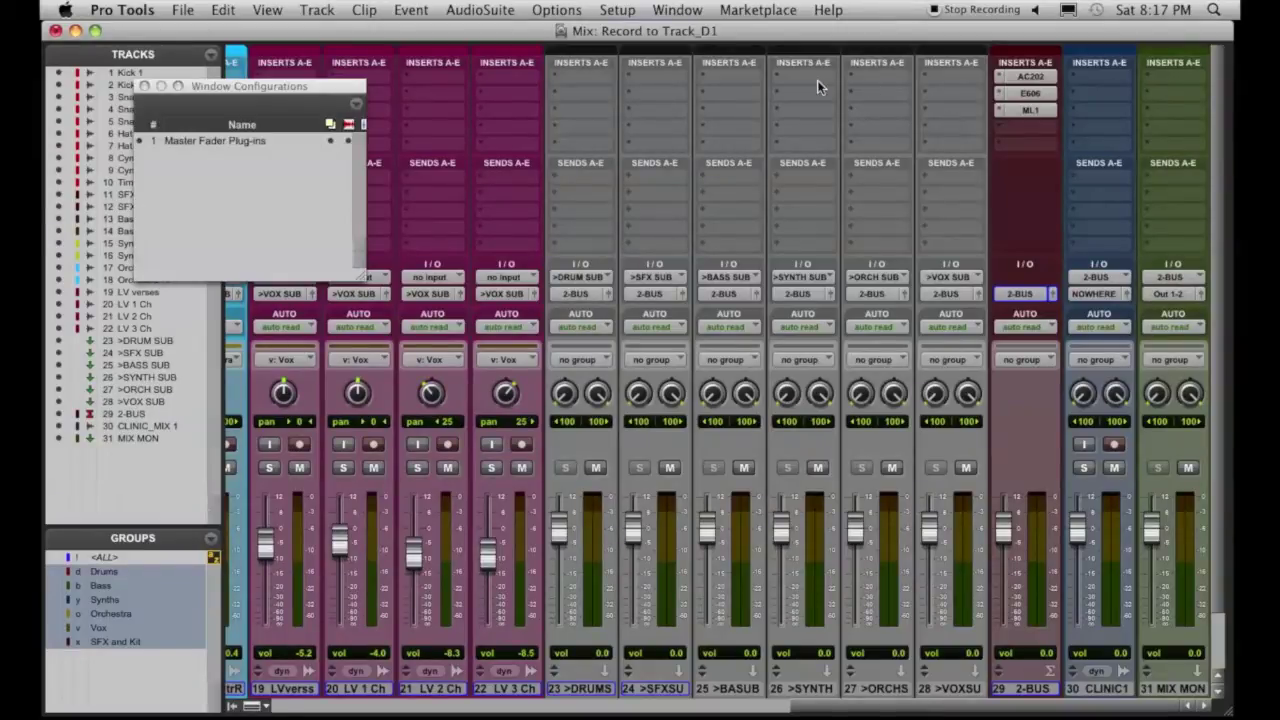
Move the Window Configuration List over the mixer and recall Master Fader Plug-ins from it
{"action": "left_click_drag", "start_coordinate": [308, 87], "coordinate": [435, 123]}
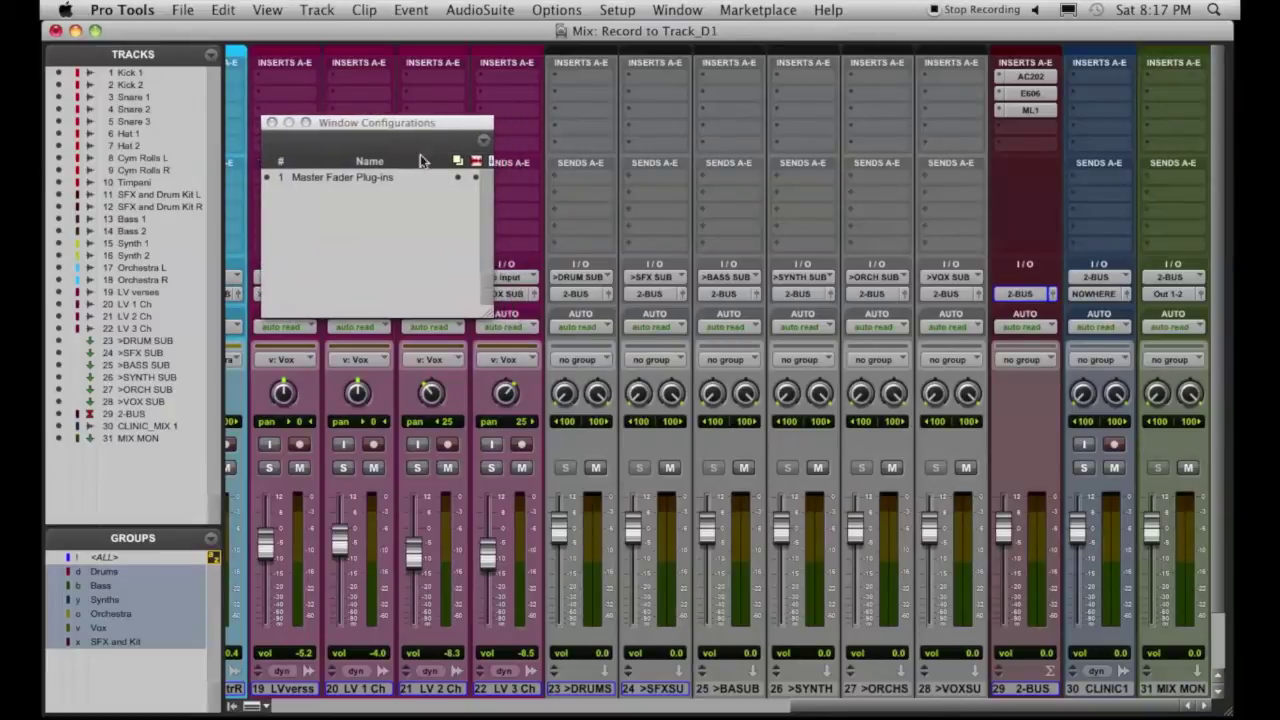
{"action": "left_click", "coordinate": [352, 179]}
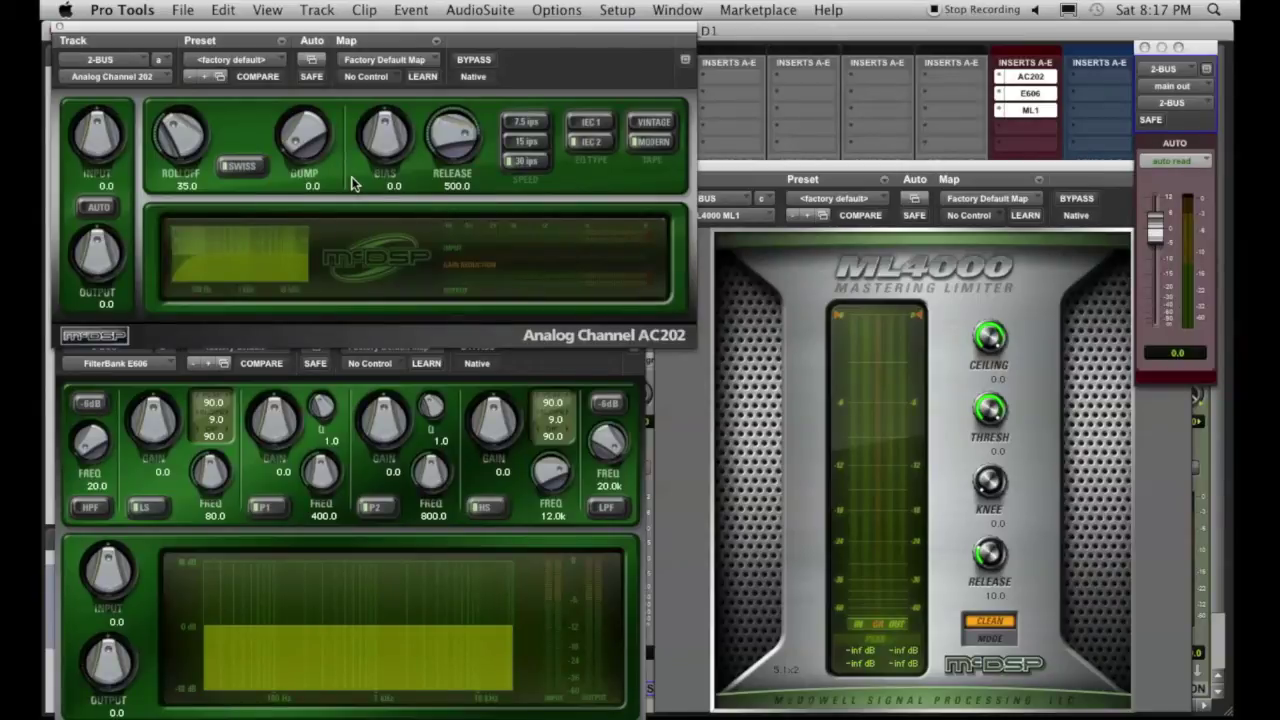
{"action": "key", "text": "super+alt+j"}
{"action": "left_click", "coordinate": [351, 179]}
Toggle floating windows with Cmd+Option+Ctrl+W, then recall configuration 1 via keypad . 1 *
{"action": "key", "text": "ctrl+alt+super+w"}
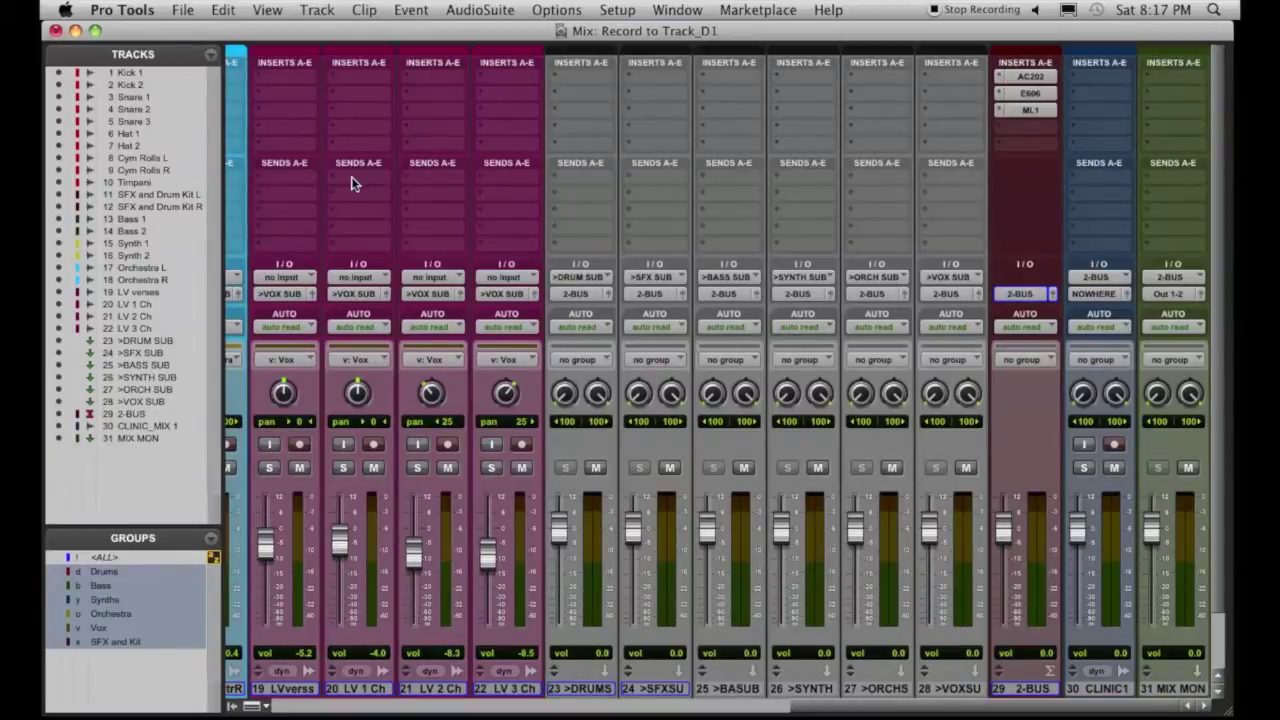
{"action": "key", "text": "ctrl+alt+super+w"}
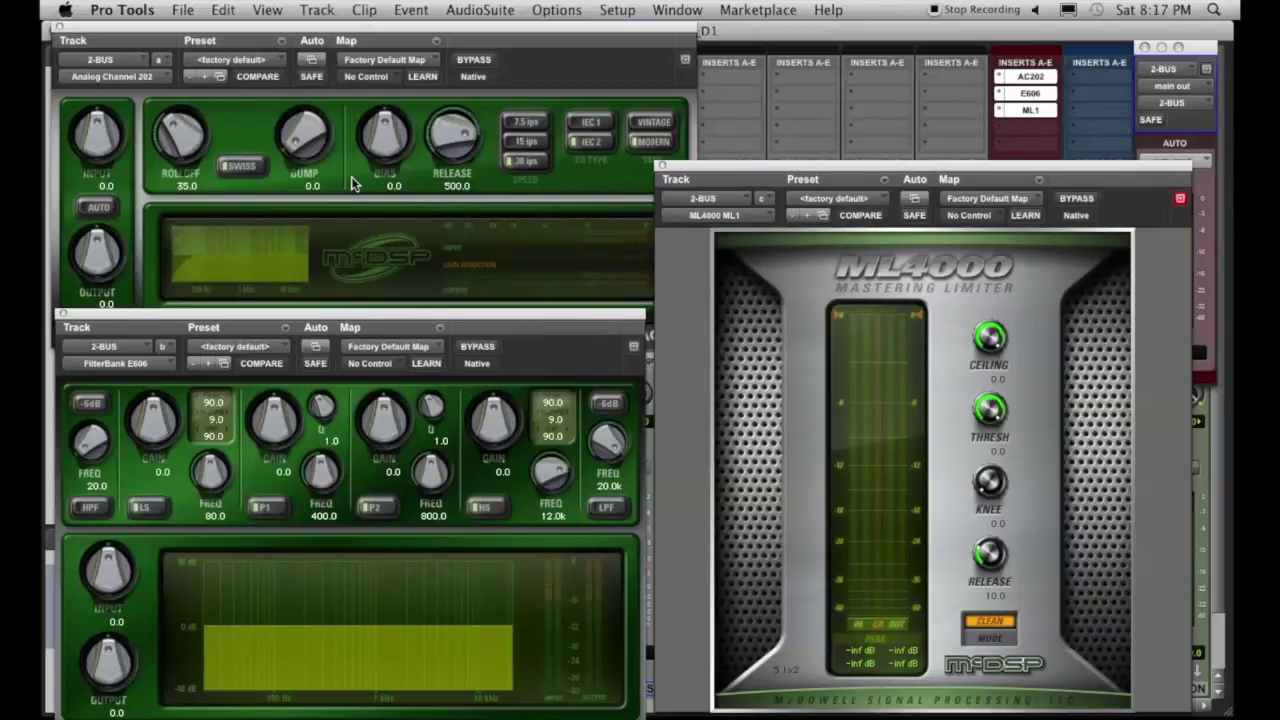
{"action": "key", "text": "ctrl+alt+super+w"}
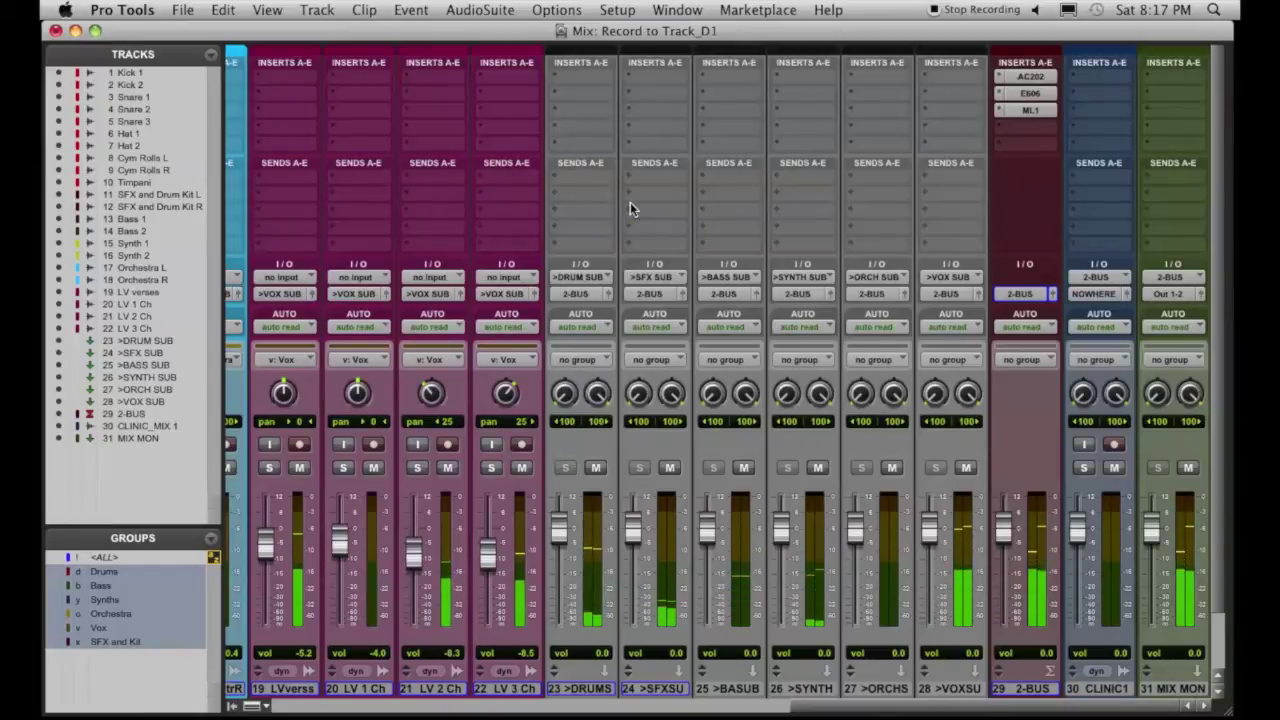
{"action": "key", "text": "KP_Decimal"}
{"action": "key", "text": "KP_1"}
{"action": "key", "text": "KP_Multiply"}
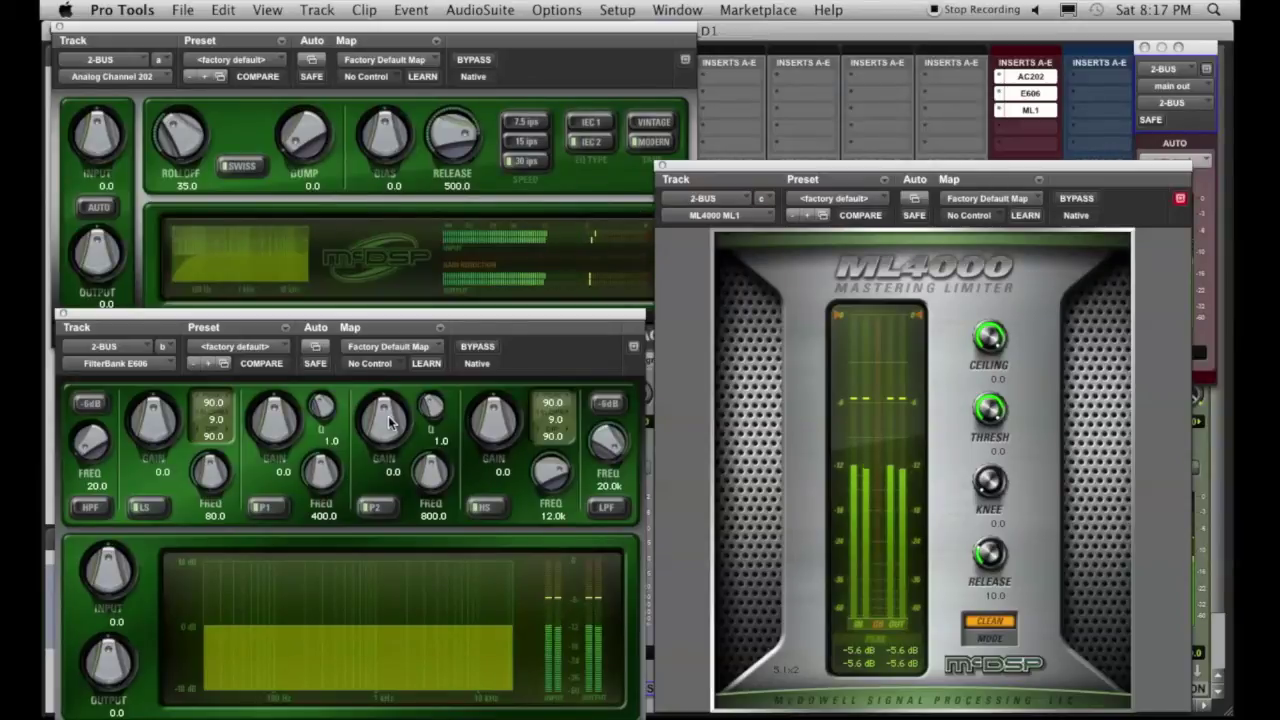
Set E606 P2 to gain 1.5 at 1.70k and ML4000 threshold to -1.4, then hide the plug-ins
{"action": "left_click_drag", "start_coordinate": [391, 421], "coordinate": [391, 410]}
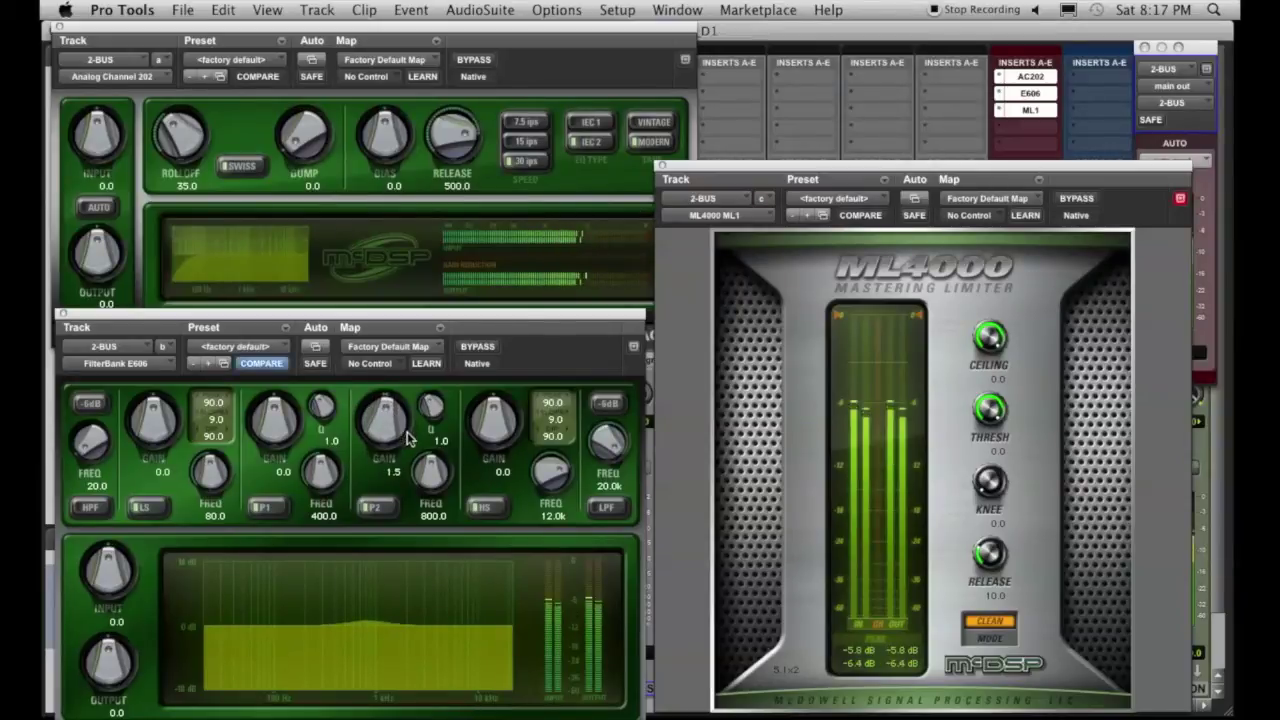
{"action": "left_click_drag", "start_coordinate": [431, 470], "coordinate": [441, 442]}
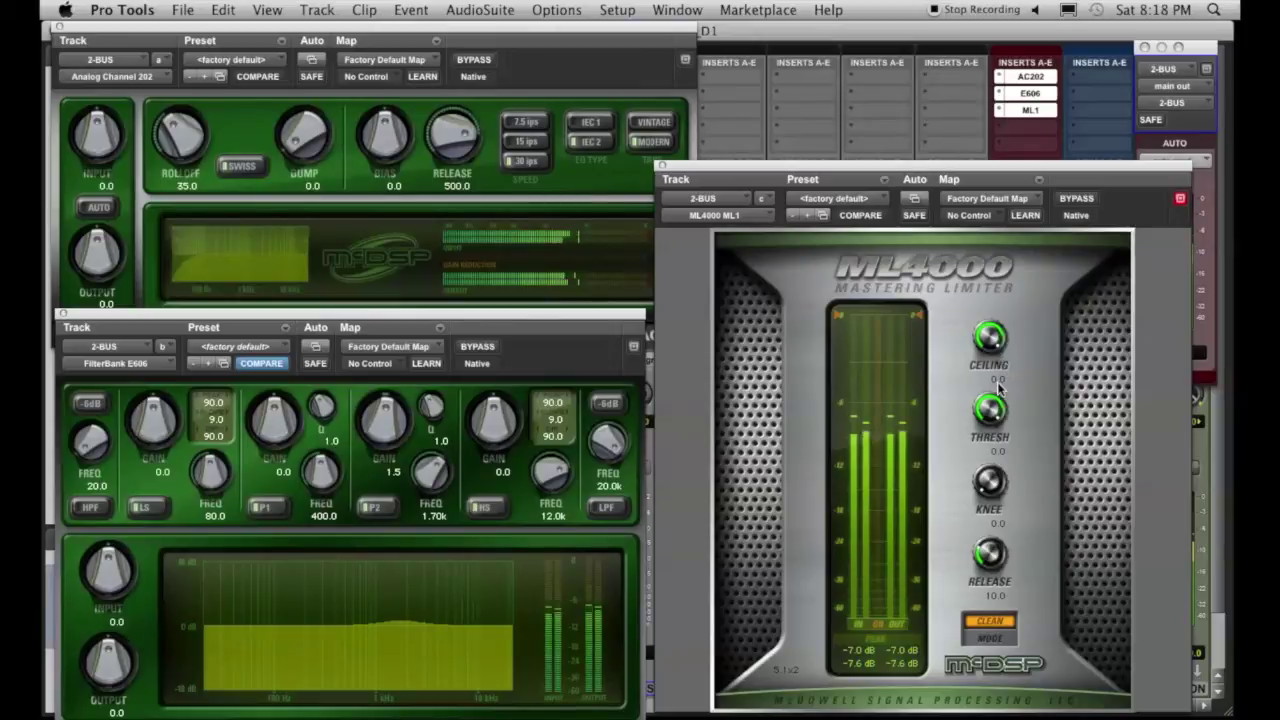
{"action": "left_click_drag", "start_coordinate": [990, 408], "coordinate": [990, 419]}
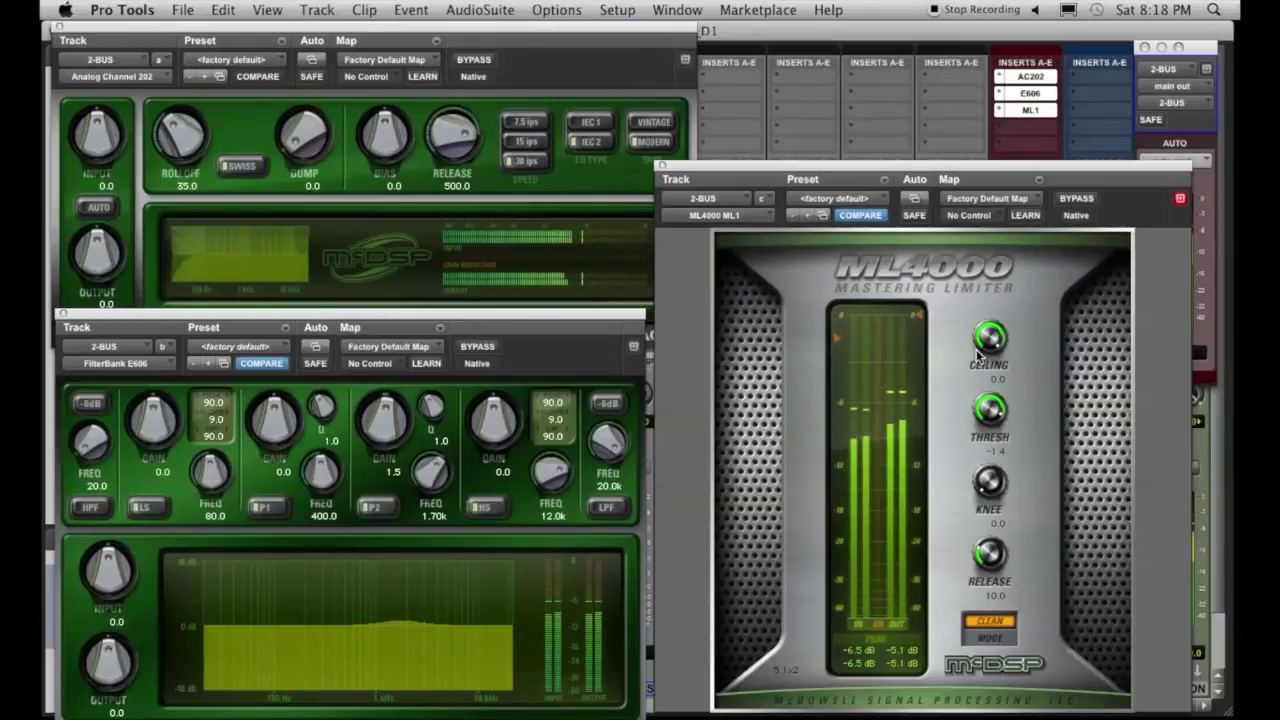
{"action": "key", "text": "ctrl+alt+super+w"}
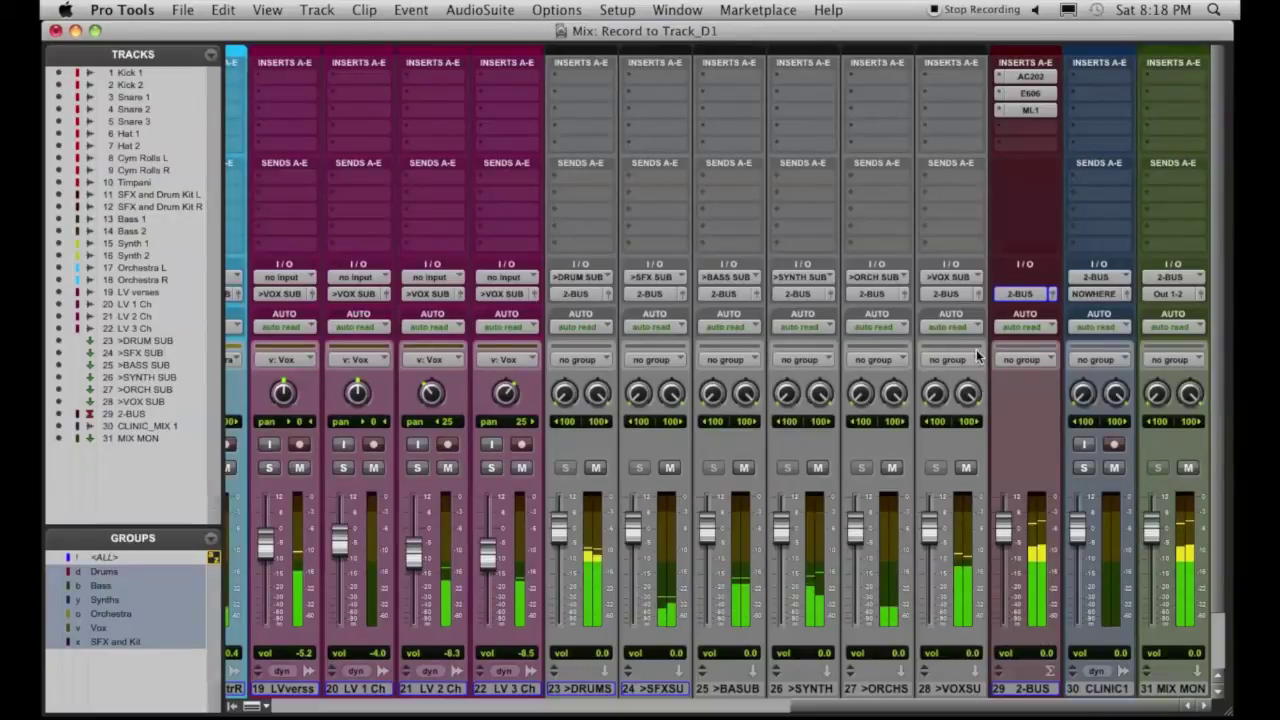
Raise the Synth 1 and Synth 2 faders to -14.1 and -11.3 dB
{"action": "scroll", "coordinate": [714, 466], "scroll_direction": "left", "scroll_amount": 9}
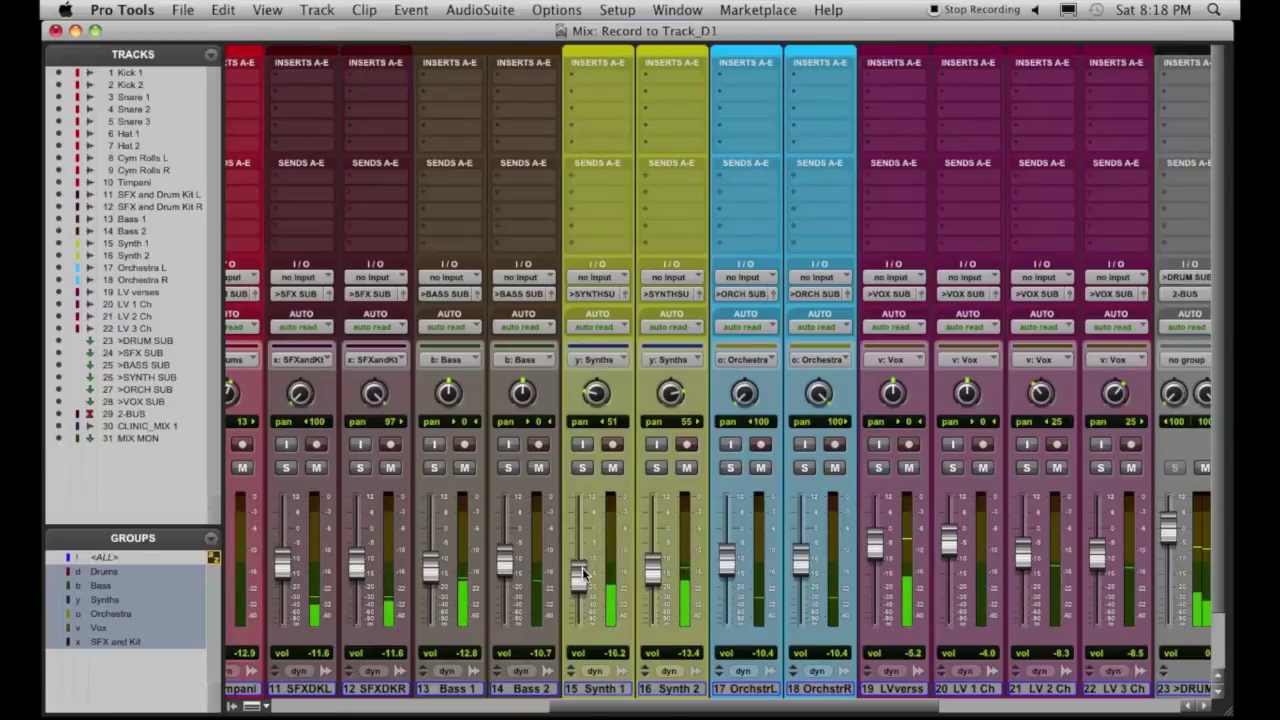
{"action": "left_click_drag", "start_coordinate": [580, 578], "coordinate": [582, 567]}
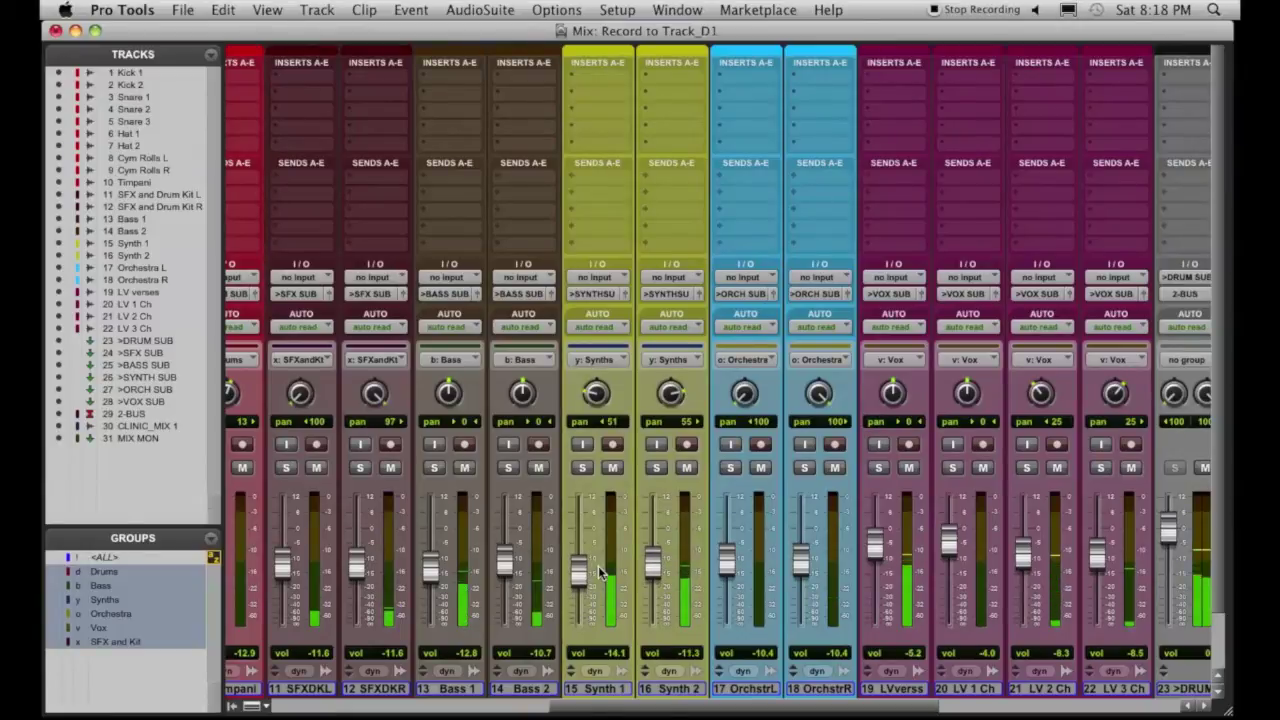
{"action": "scroll", "coordinate": [598, 565], "scroll_direction": "right", "scroll_amount": 9}
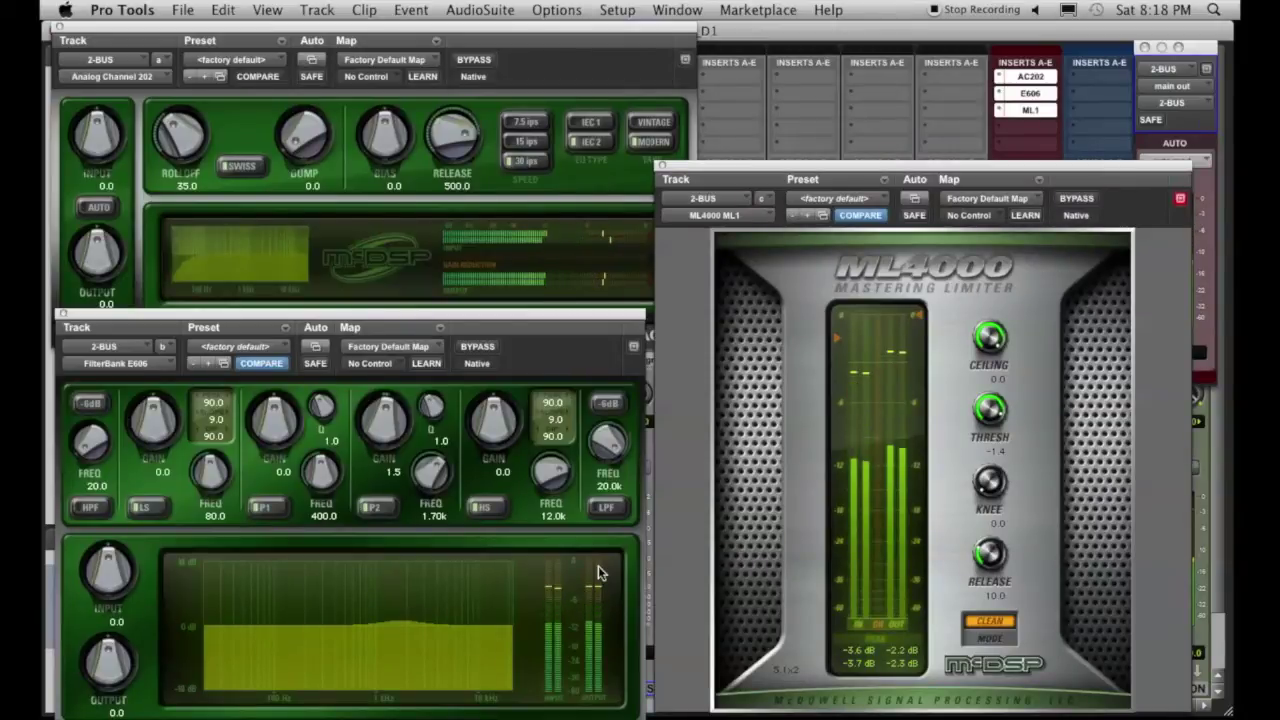
Recall the Master Fader Plug-ins configuration, set the ML4000 threshold to -2.0, then hide the plug-in windows
{"action": "left_click", "coordinate": [677, 10]}
{"action": "mouse_move", "coordinate": [670, 35]}
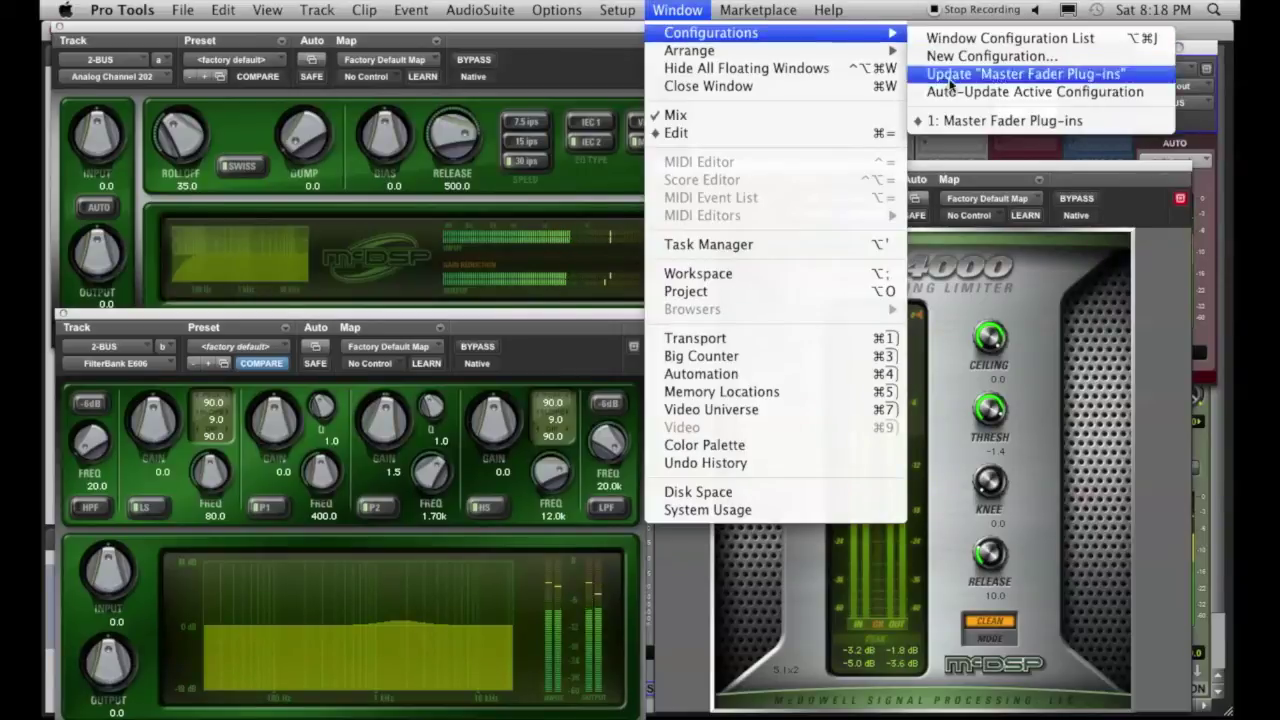
{"action": "left_click", "coordinate": [1050, 121]}
{"action": "left_click", "coordinate": [745, 10]}
{"action": "left_click", "coordinate": [687, 7]}
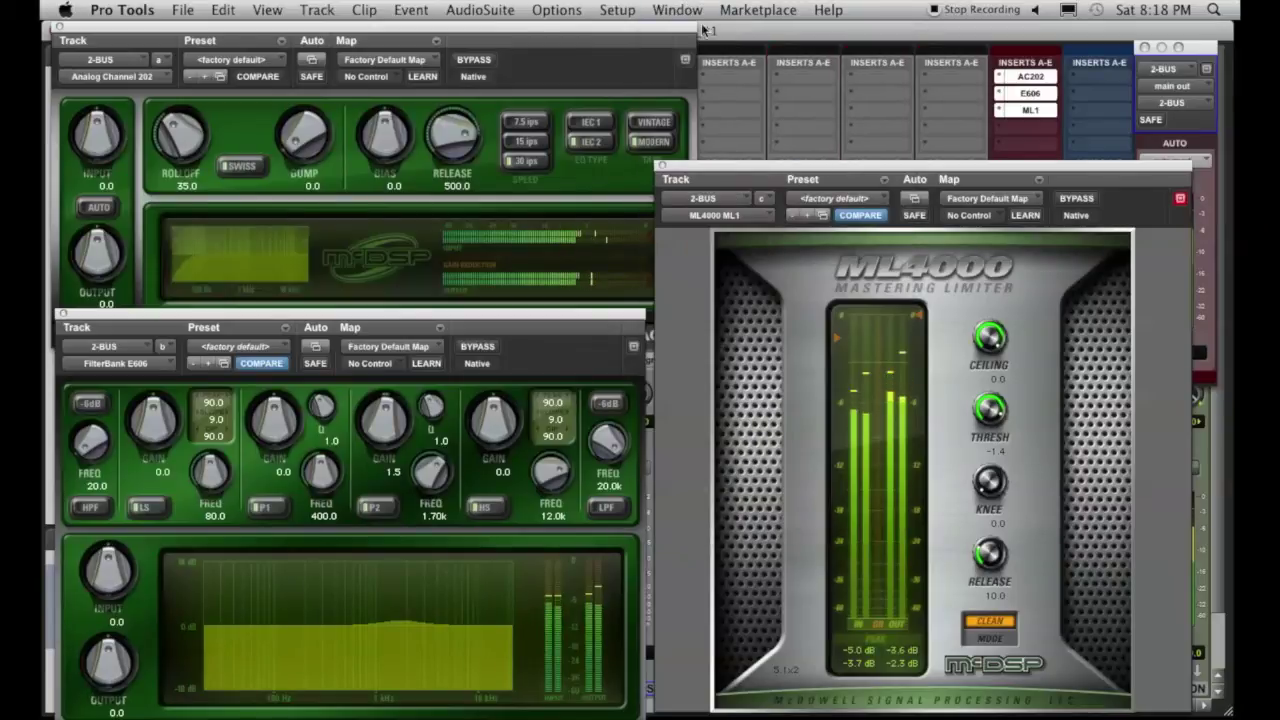
{"action": "left_click_drag", "start_coordinate": [990, 401], "coordinate": [990, 407]}
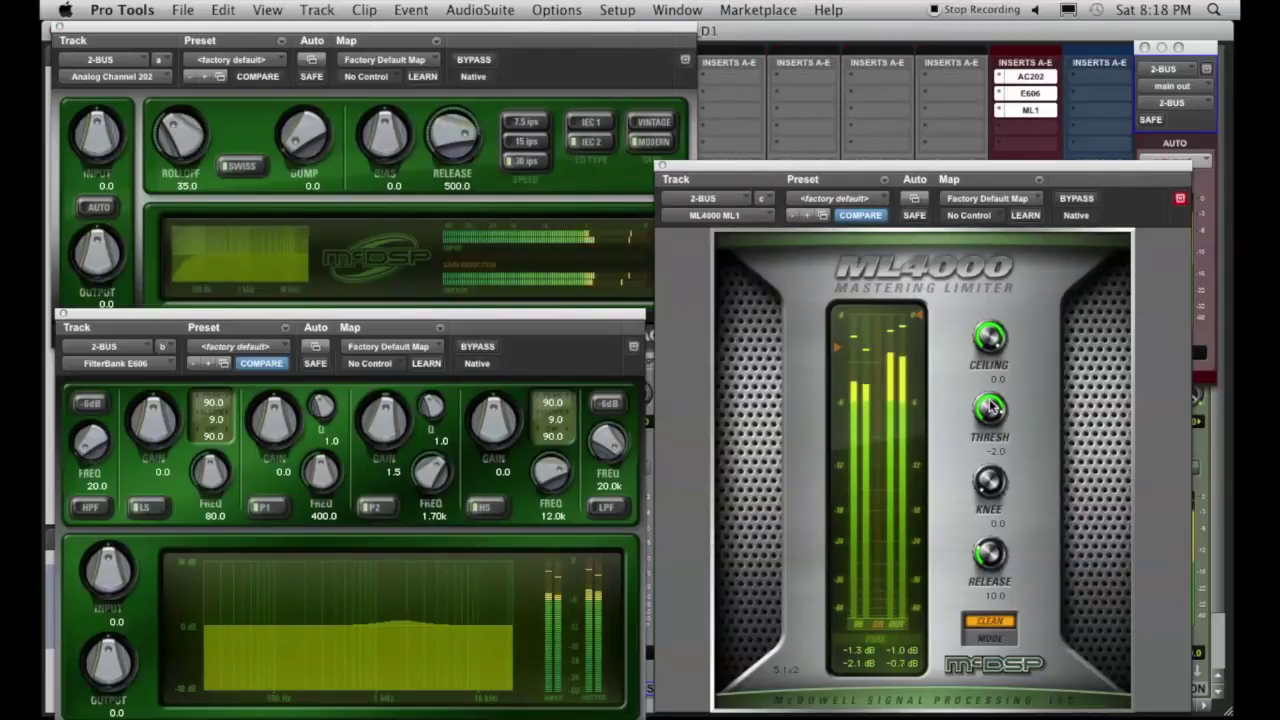
{"action": "key", "text": "ctrl+alt+super+w"}
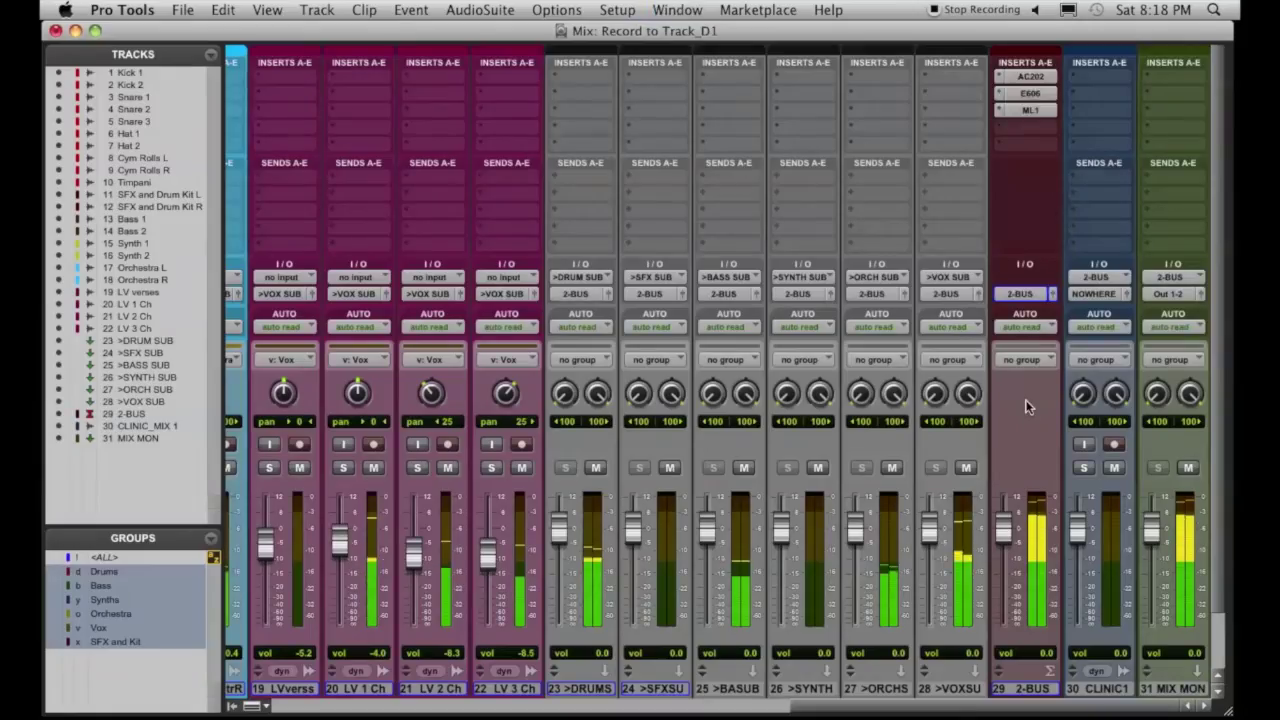